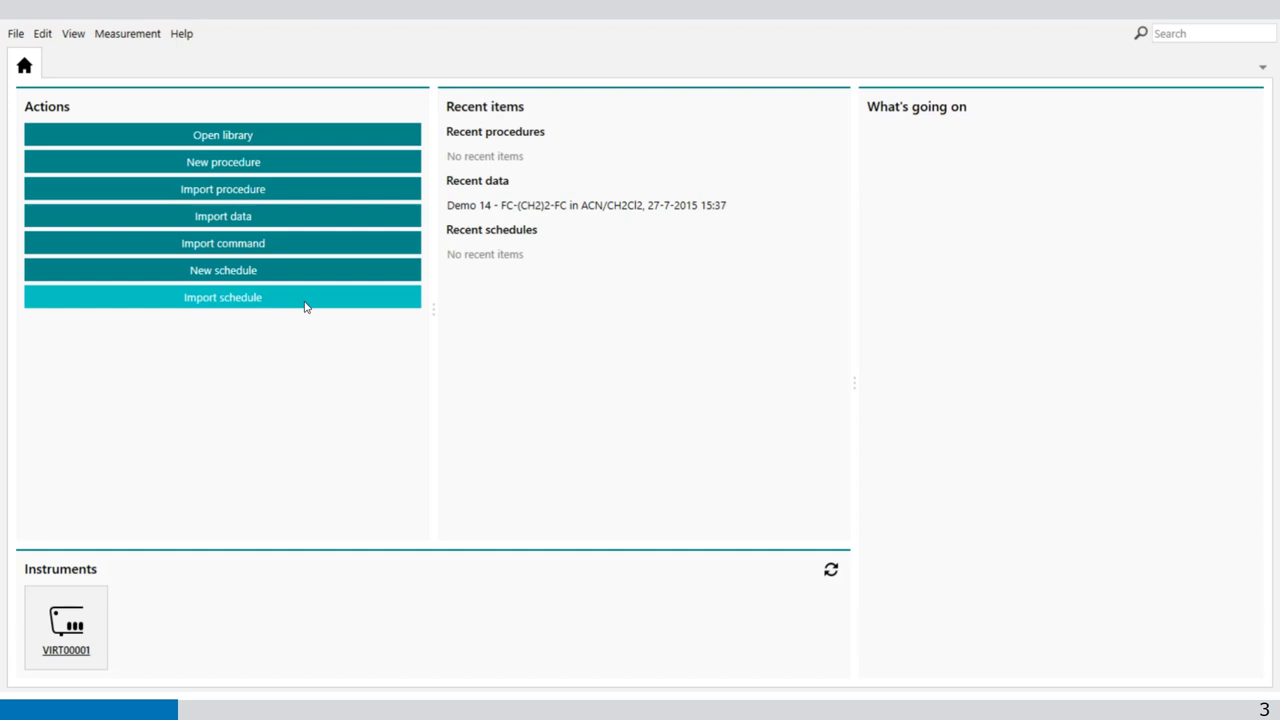
Step: Open the Demo 14 - FC-(CH2)2-FC in ACN/CH2Cl2 data set from the Demo Database library
{"action": "left_click", "coordinate": [235, 147]}
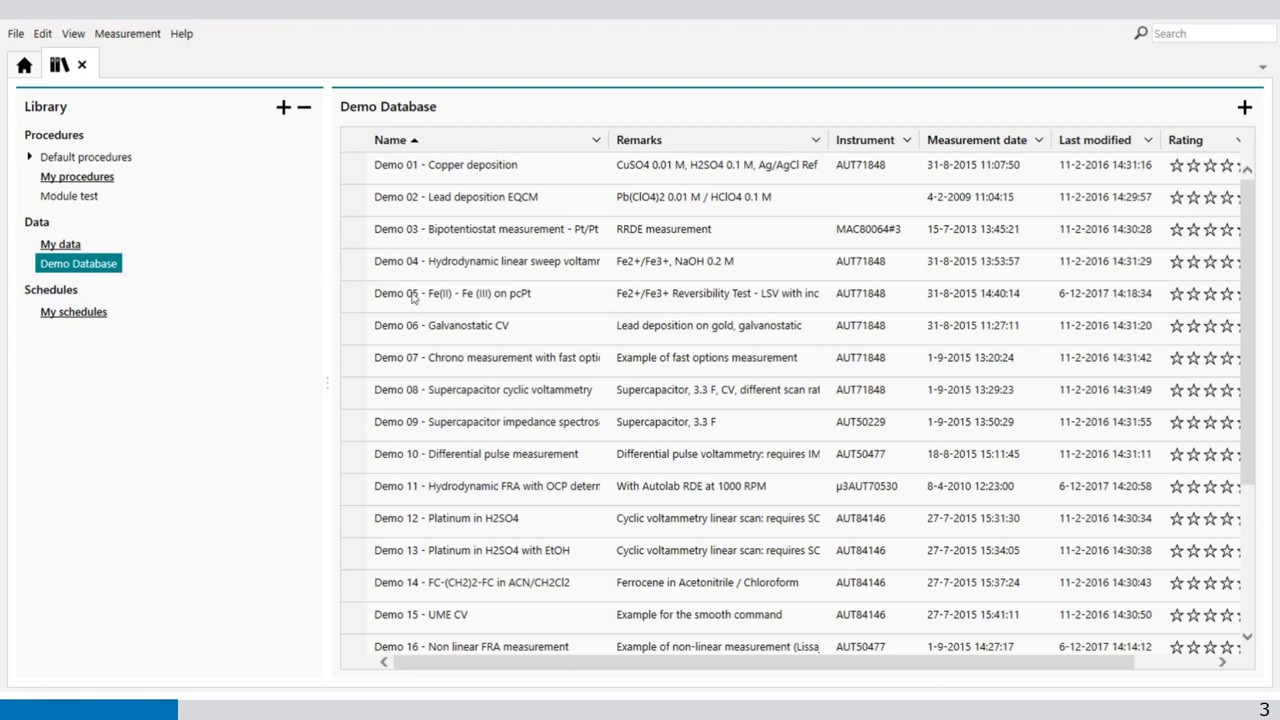
{"action": "mouse_move", "coordinate": [463, 537]}
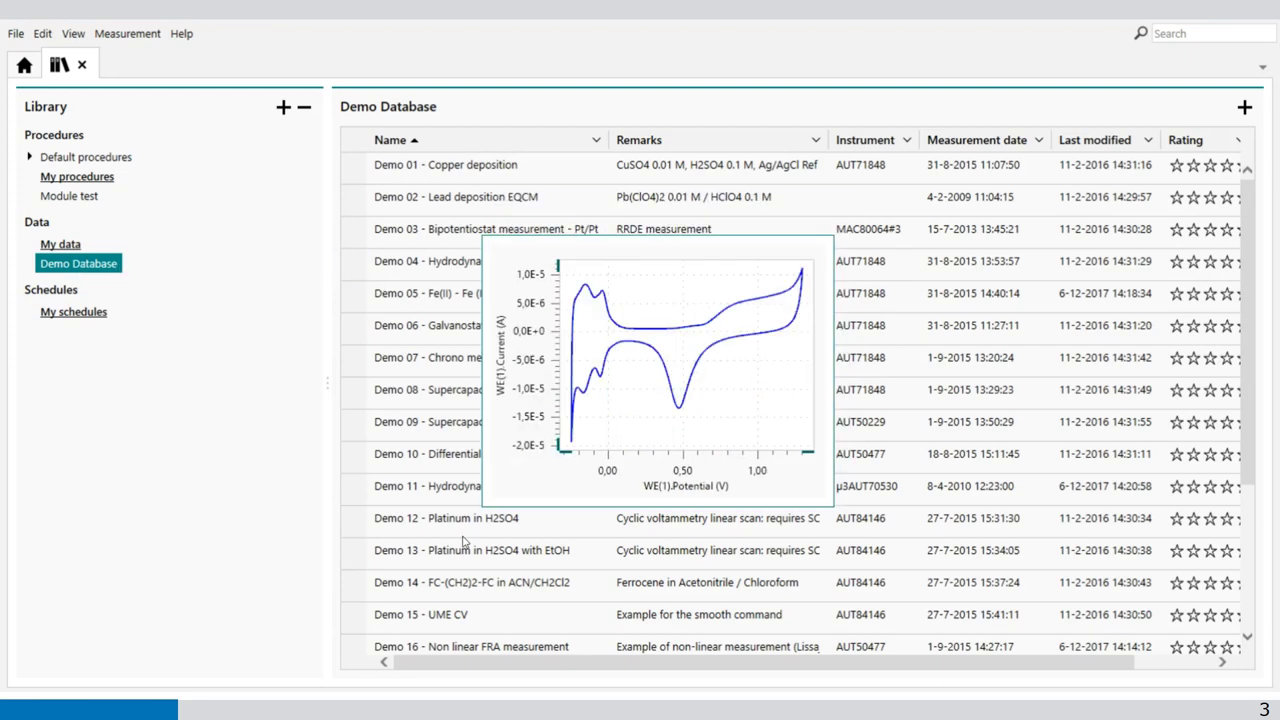
{"action": "double_click", "coordinate": [403, 585]}
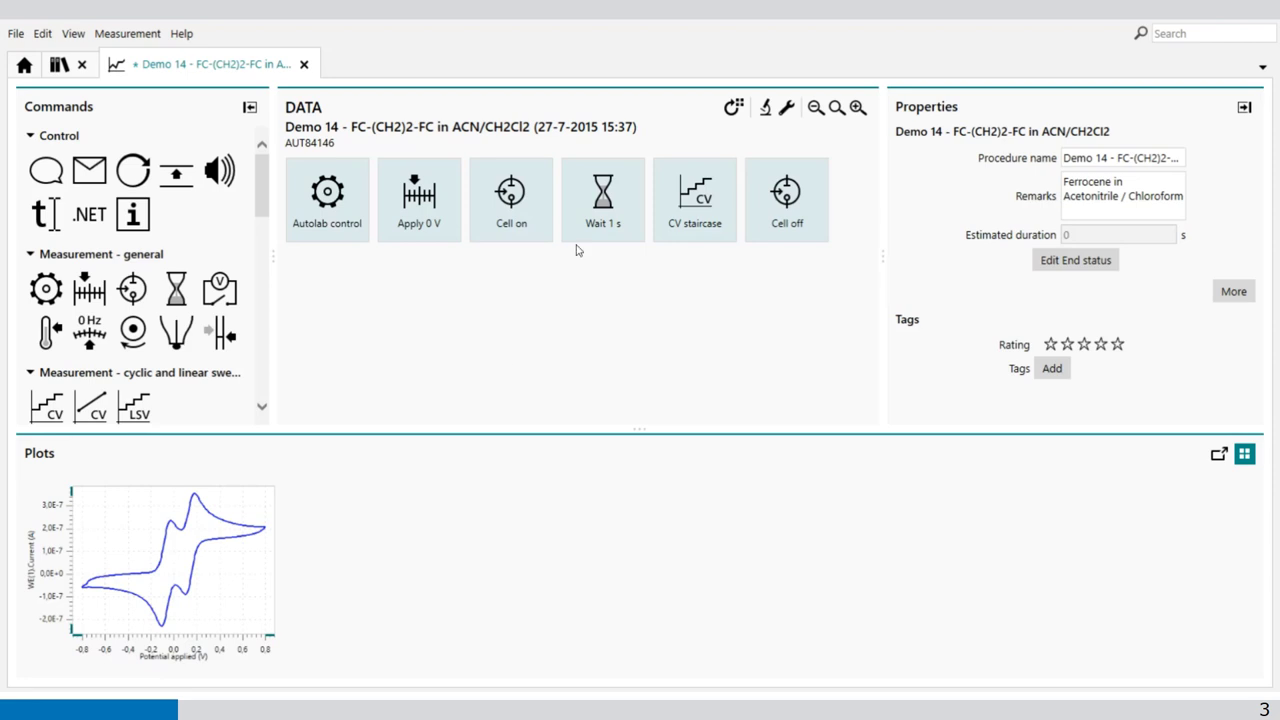
Step: Show the i vs E plot in a taller panel and add a Peak search analysis
{"action": "double_click", "coordinate": [237, 547]}
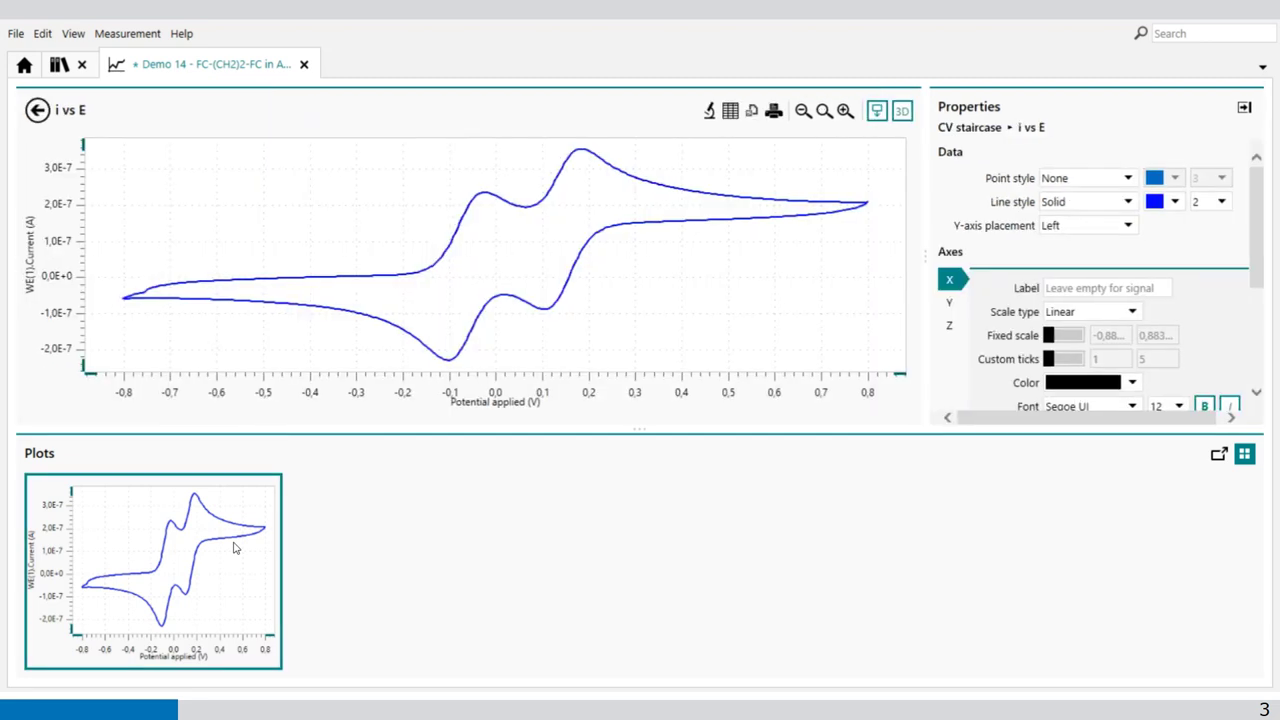
{"action": "left_click_drag", "start_coordinate": [640, 430], "coordinate": [636, 517]}
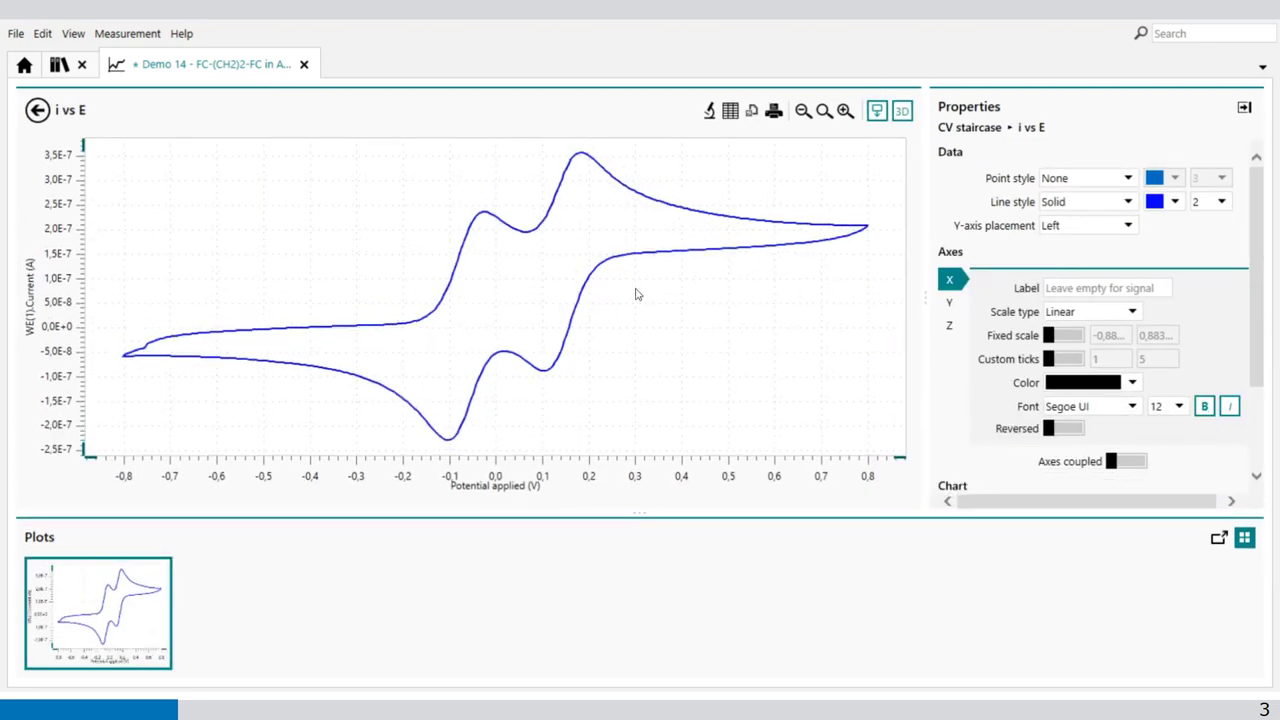
{"action": "left_click", "coordinate": [709, 112]}
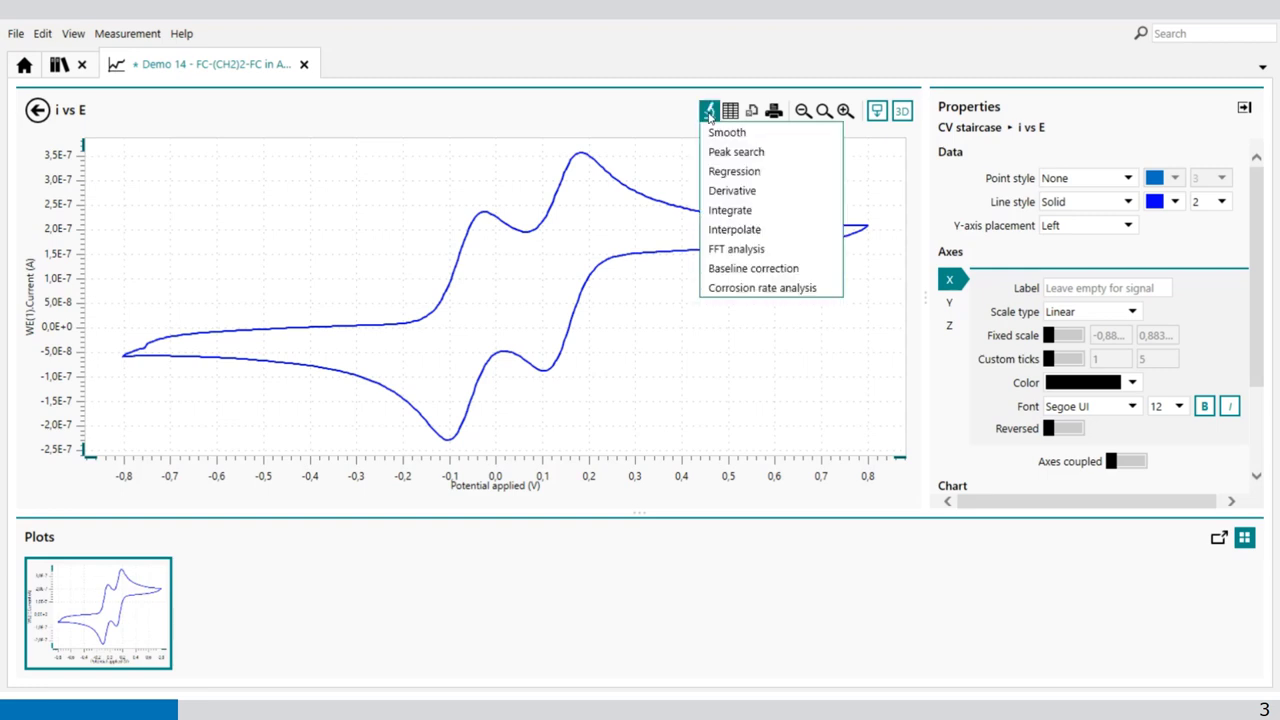
{"action": "left_click", "coordinate": [729, 153]}
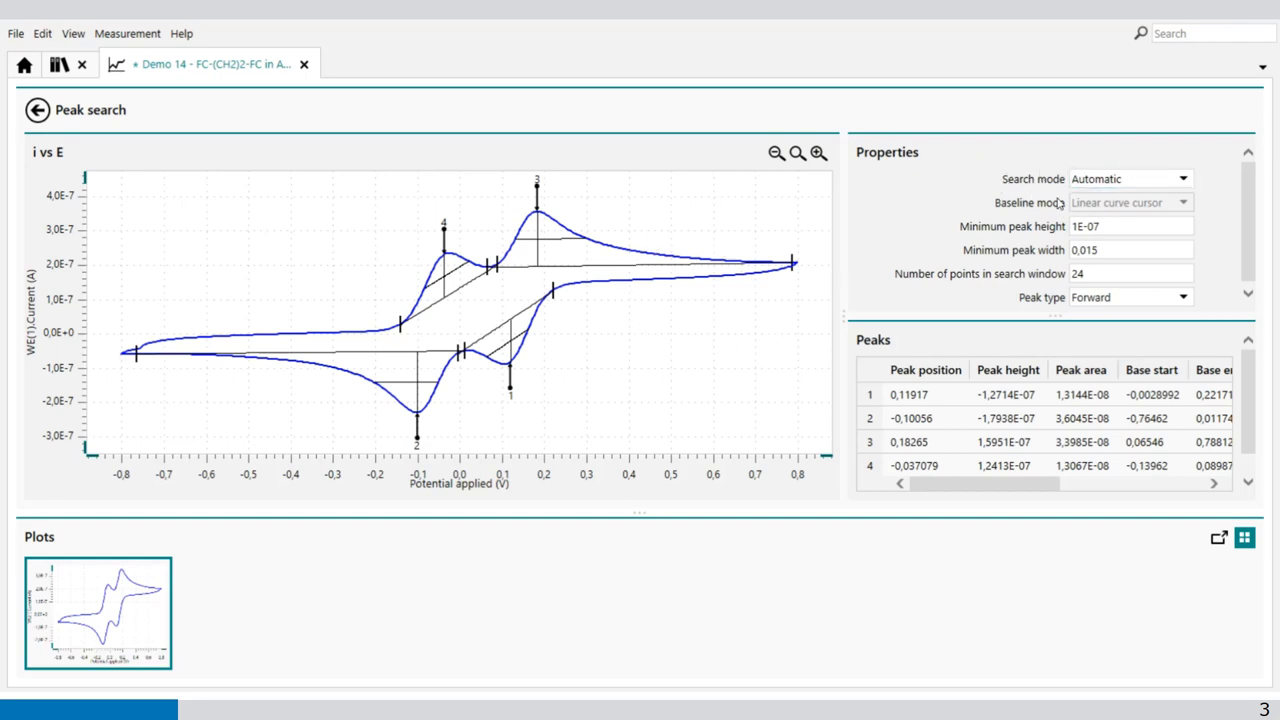
Step: Switch the Peak search to Manual mode, clearing automatic peaks, and list the baseline modes
{"action": "left_click", "coordinate": [1184, 178]}
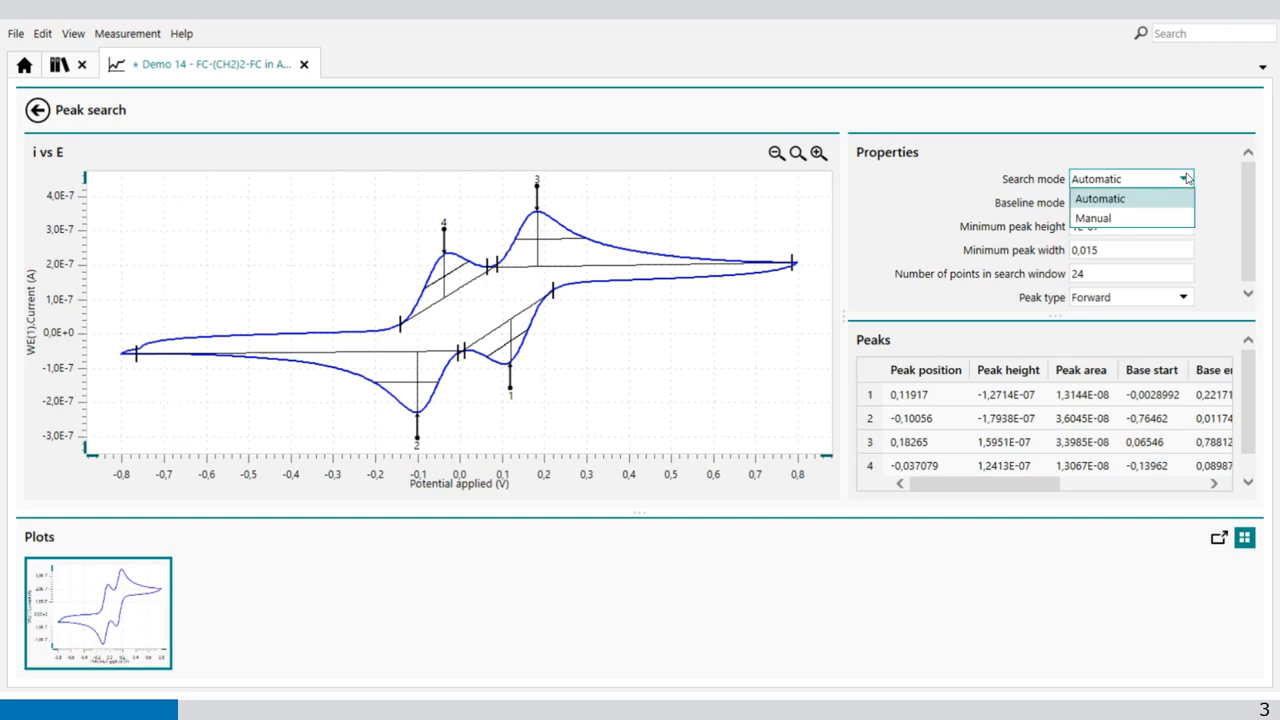
{"action": "left_click", "coordinate": [1132, 219]}
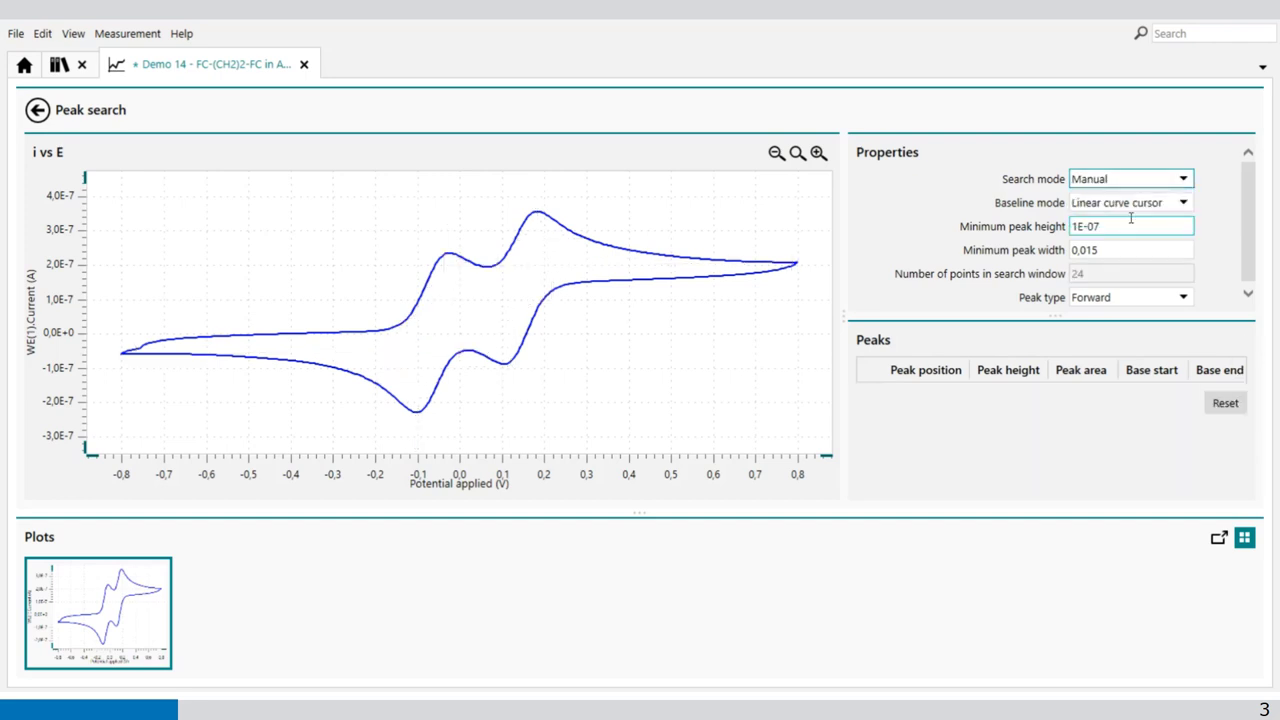
{"action": "left_click", "coordinate": [1184, 204]}
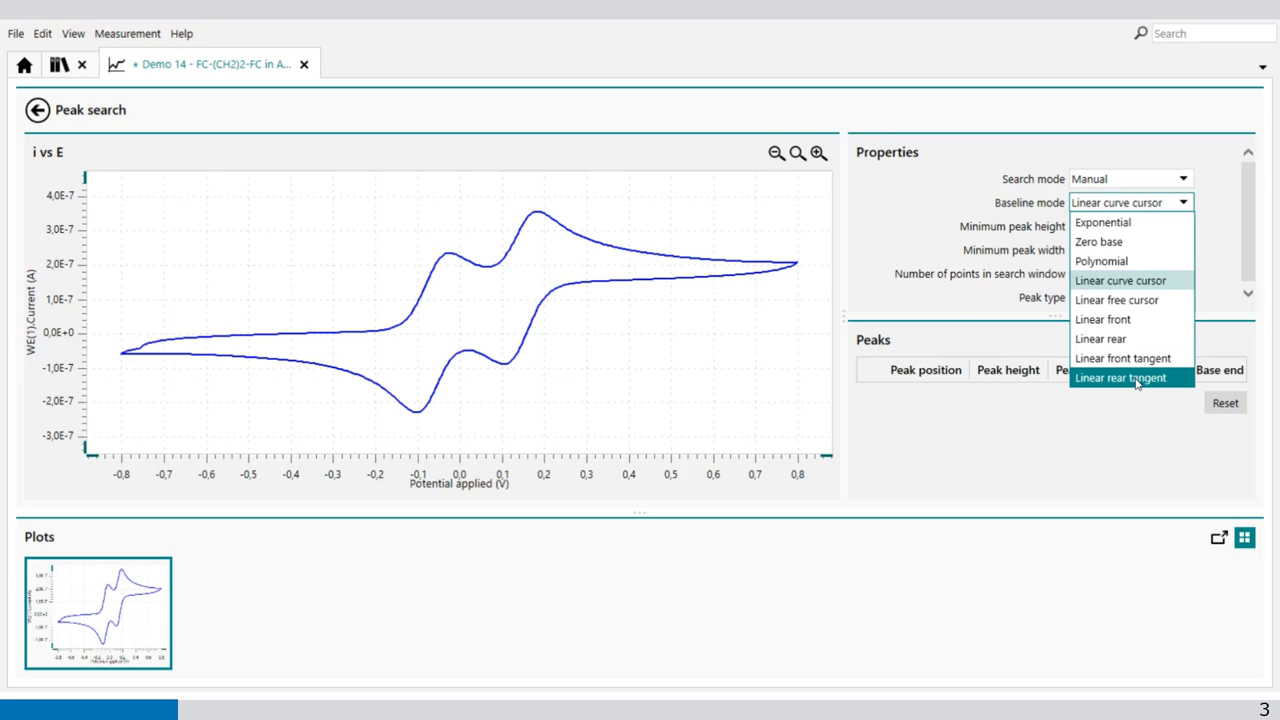
Step: Try an Exponential baseline under the first anodic peak (-0.2 to 0.1 V), then reset it
{"action": "left_click", "coordinate": [1129, 227]}
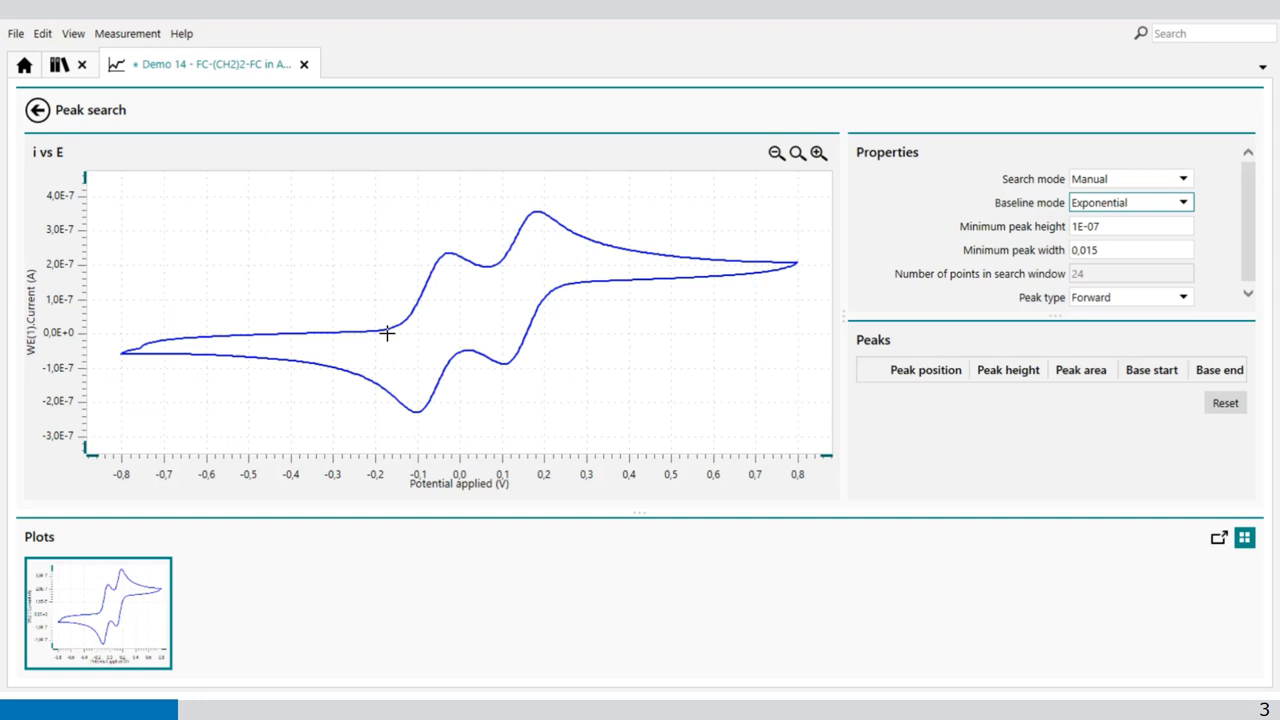
{"action": "left_click_drag", "start_coordinate": [379, 331], "coordinate": [502, 261]}
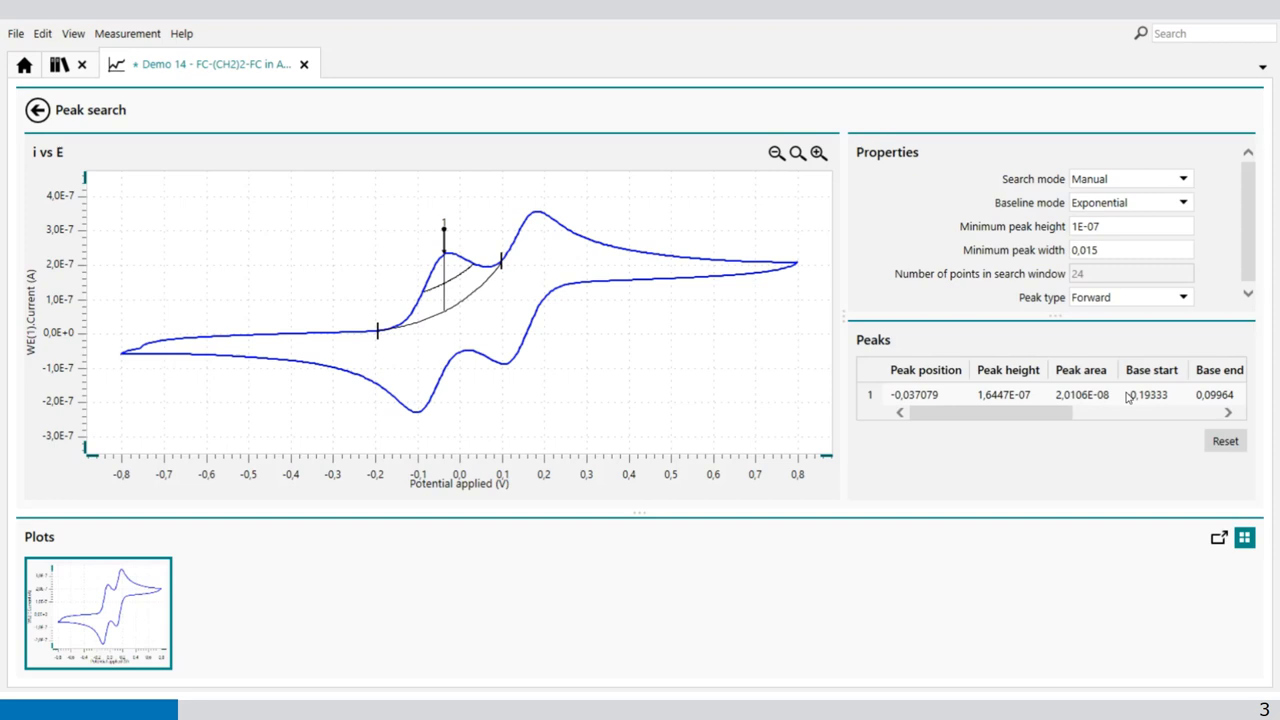
{"action": "mouse_move", "coordinate": [1039, 421]}
{"action": "left_mouse_down"}
{"action": "mouse_move", "coordinate": [1196, 421]}
{"action": "mouse_move", "coordinate": [1044, 421]}
{"action": "left_mouse_up"}
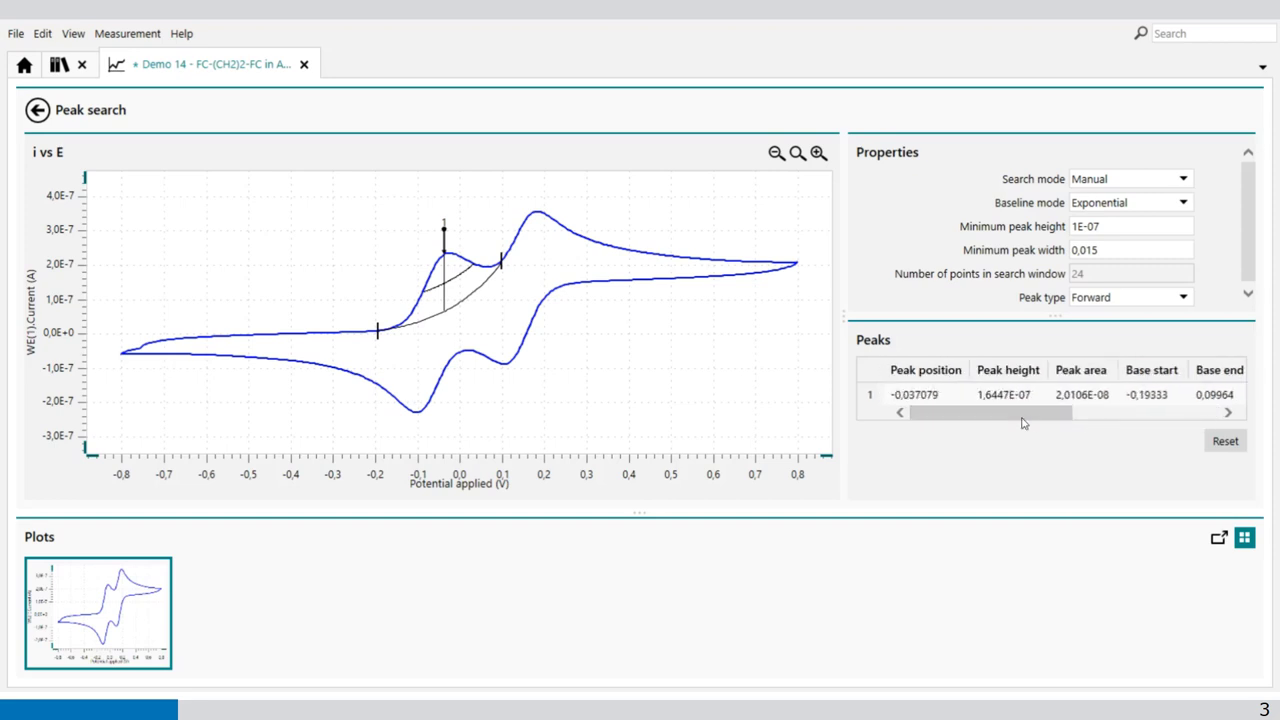
{"action": "left_click", "coordinate": [1226, 446]}
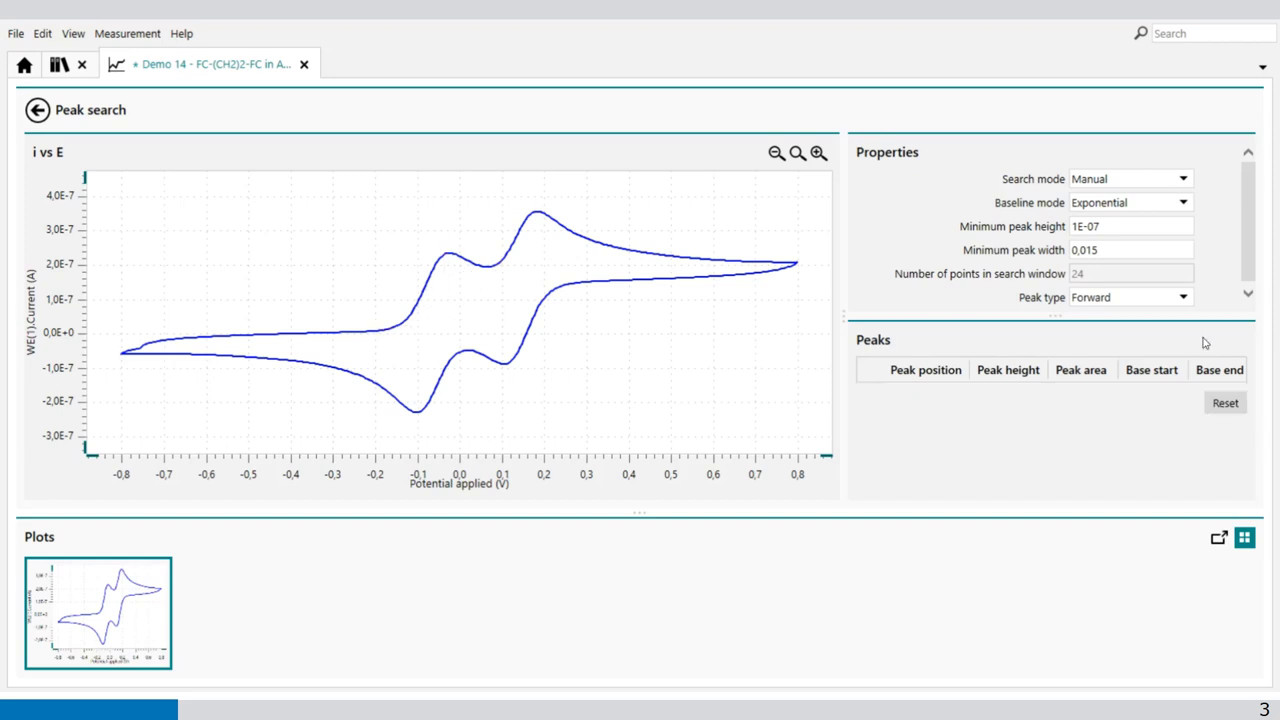
Step: Use Zero base to mark the first anodic peak at -0,02243 V, height 2,3523E-07
{"action": "left_click", "coordinate": [1183, 204]}
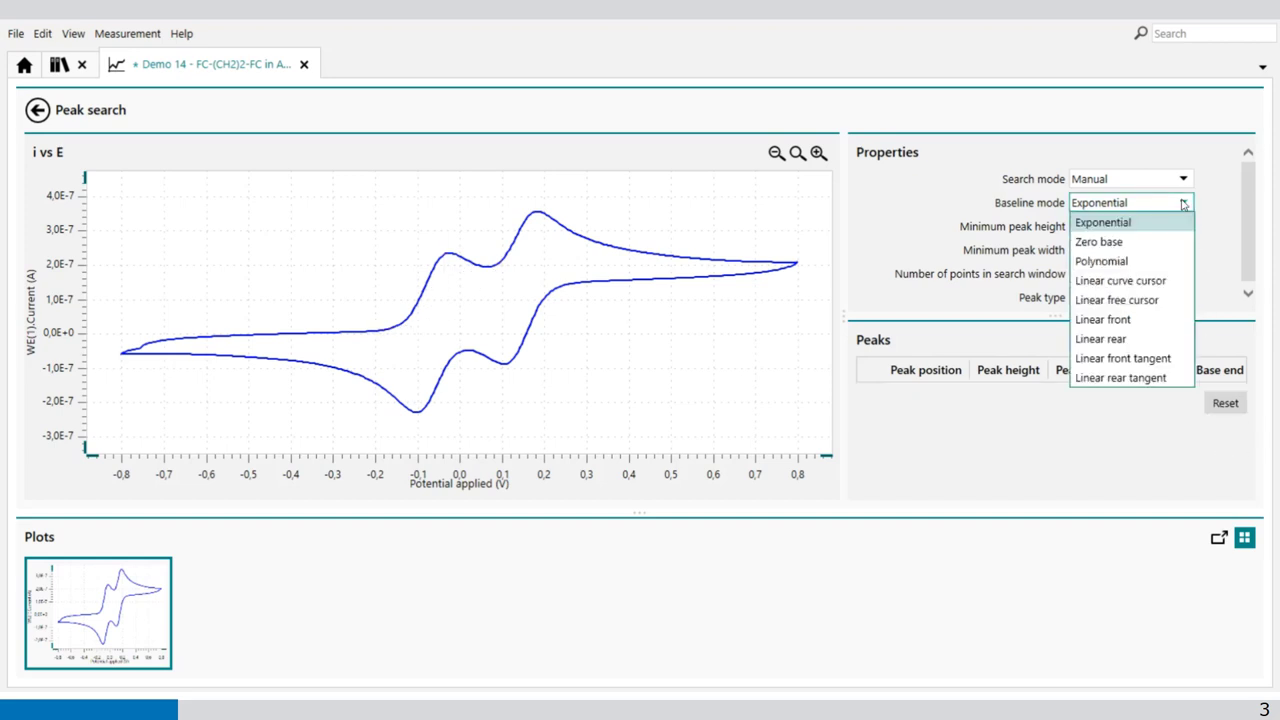
{"action": "left_click", "coordinate": [1134, 243]}
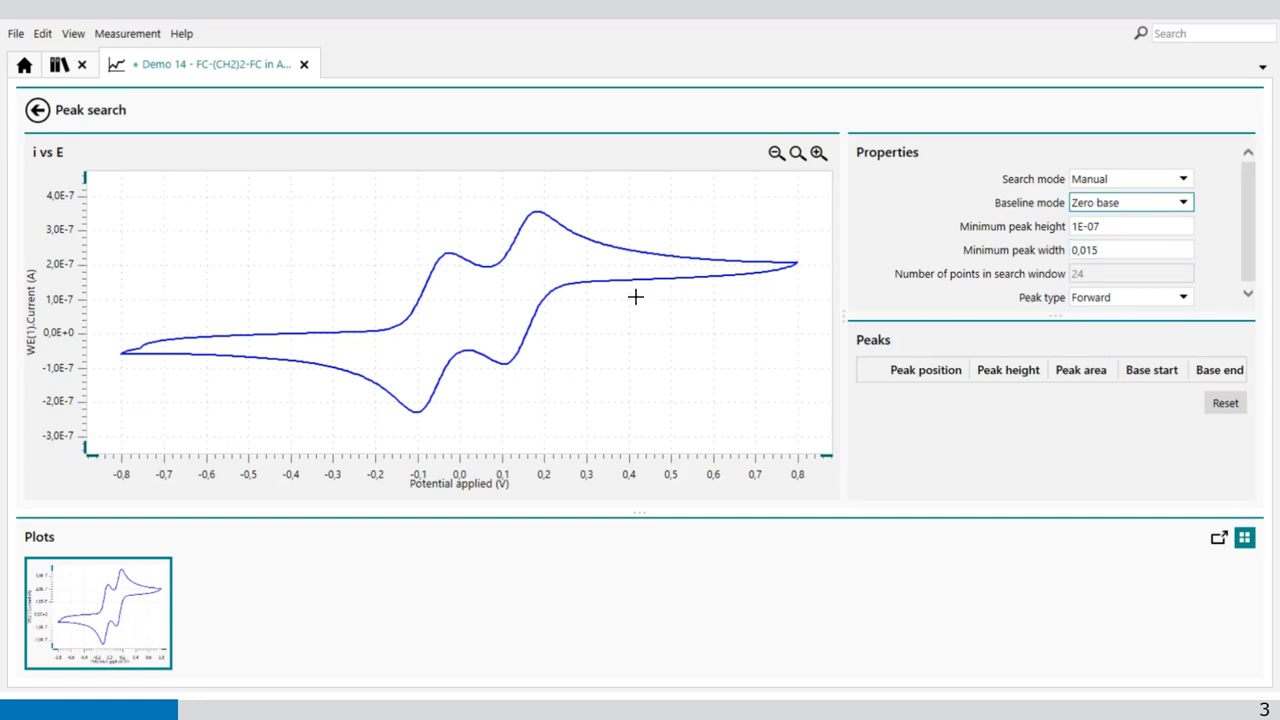
{"action": "mouse_move", "coordinate": [372, 331]}
{"action": "left_mouse_down"}
{"action": "mouse_move", "coordinate": [424, 330]}
{"action": "mouse_move", "coordinate": [494, 286]}
{"action": "mouse_move", "coordinate": [495, 265]}
{"action": "left_mouse_up"}
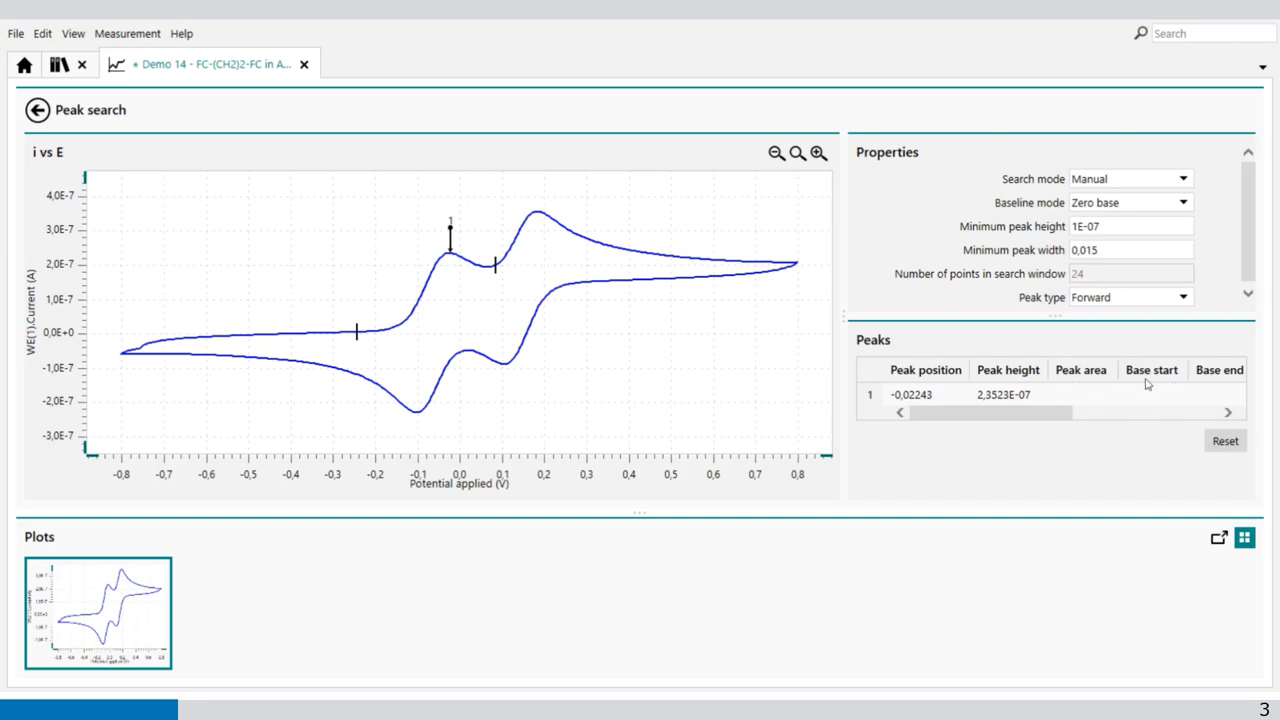
{"action": "mouse_move", "coordinate": [1055, 414]}
{"action": "left_mouse_down"}
{"action": "mouse_move", "coordinate": [1165, 420]}
{"action": "mouse_move", "coordinate": [1037, 424]}
{"action": "left_mouse_up"}
{"action": "left_click", "coordinate": [1151, 225]}
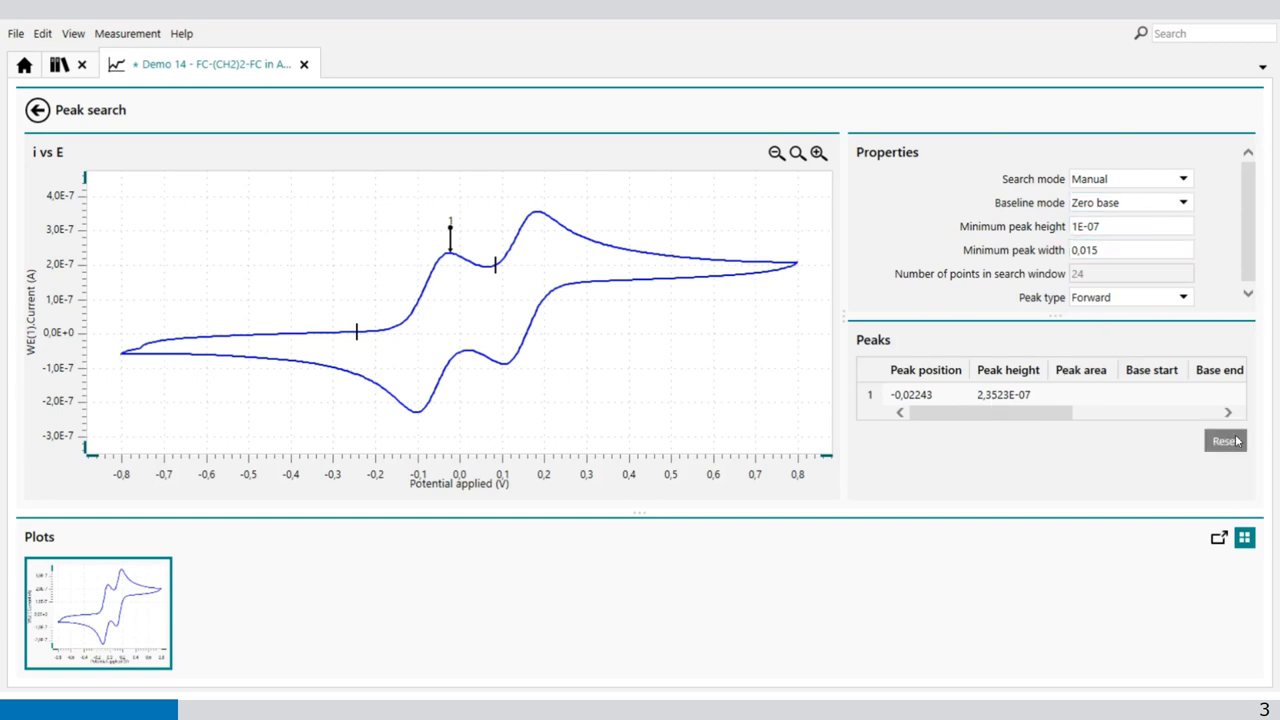
Step: Clear the Zero base peak and switch the baseline mode to Polynomial
{"action": "left_click", "coordinate": [1225, 441]}
{"action": "left_click", "coordinate": [1182, 203]}
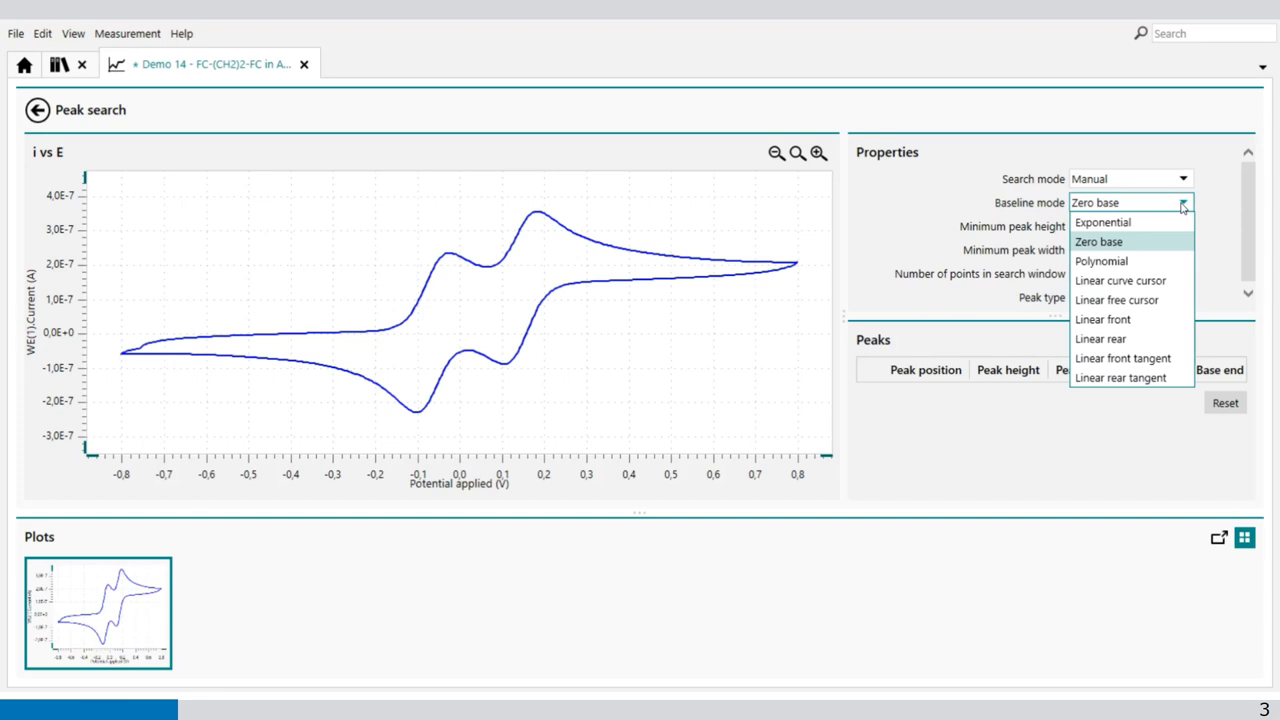
{"action": "left_click", "coordinate": [1115, 263]}
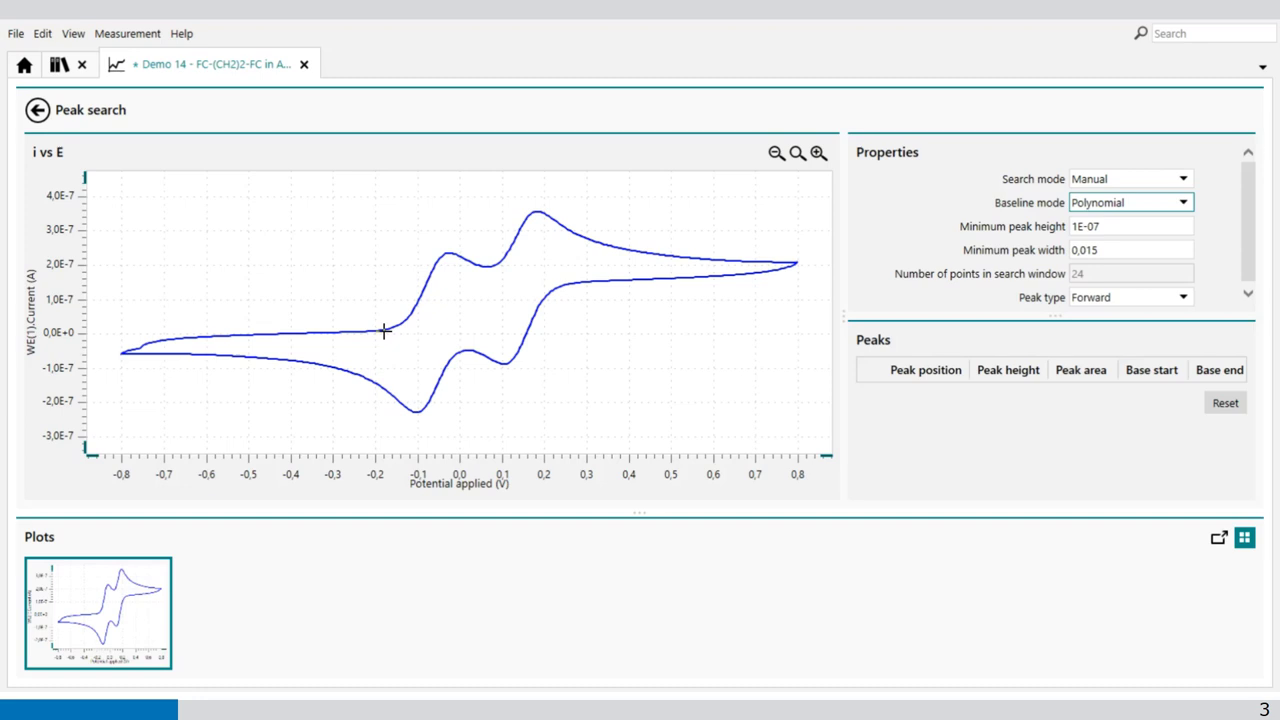
Step: Try a polynomial baseline from about -0.2 V under the first oxidation peak, then reset it
{"action": "left_click_drag", "start_coordinate": [384, 331], "coordinate": [501, 264]}
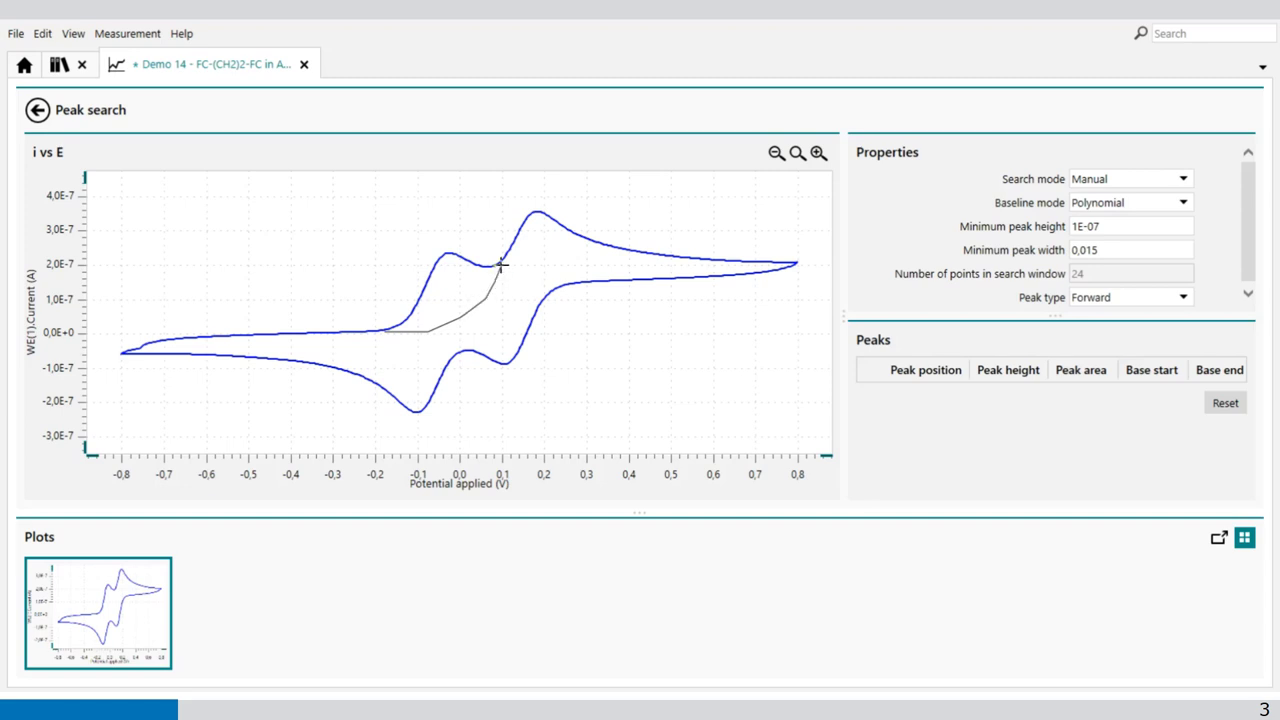
{"action": "left_click_drag", "start_coordinate": [501, 264], "coordinate": [501, 264]}
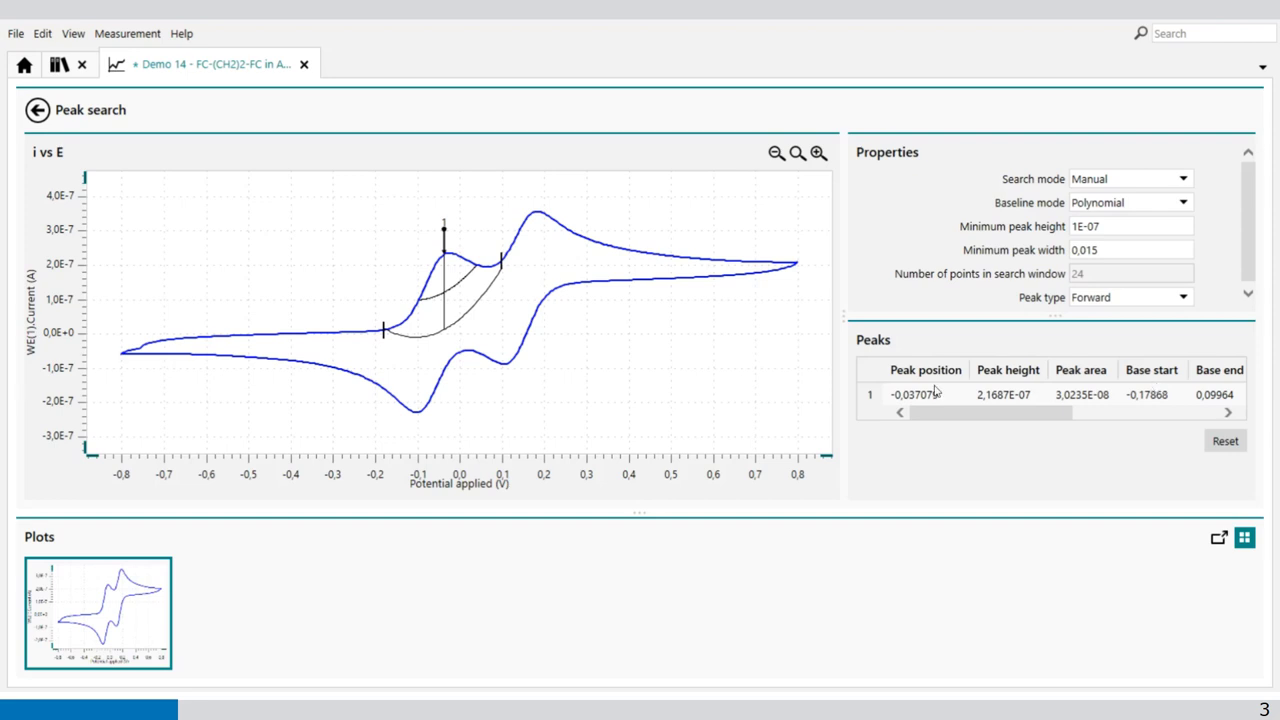
{"action": "left_click", "coordinate": [1230, 442]}
{"action": "left_click", "coordinate": [1182, 203]}
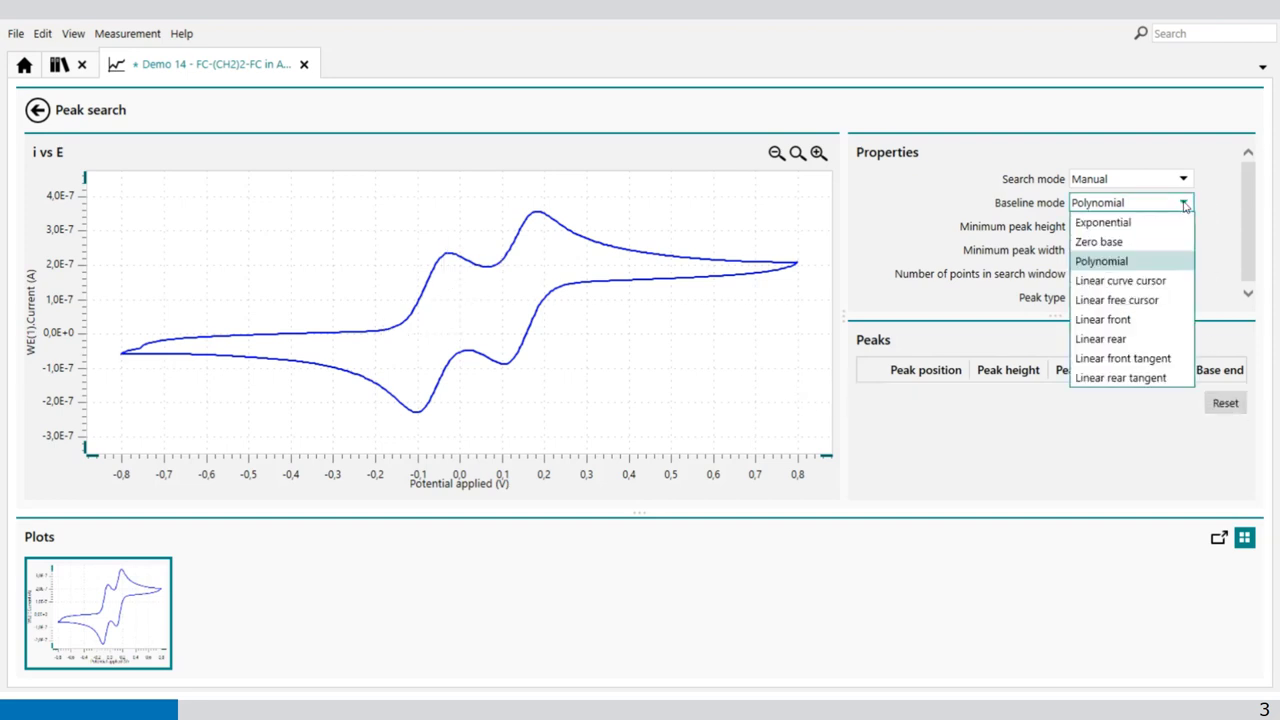
Step: Try a Linear curve cursor baseline under the first peak, then clear the result
{"action": "left_click", "coordinate": [1120, 281]}
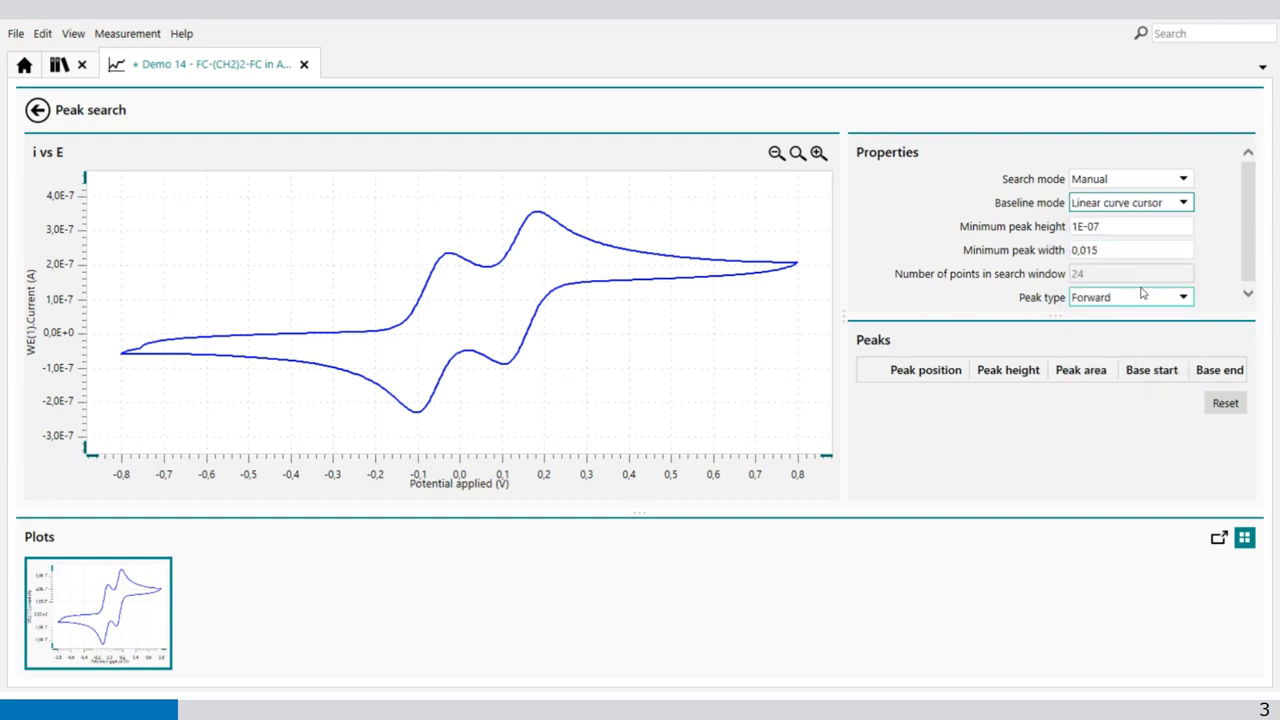
{"action": "left_click_drag", "start_coordinate": [391, 330], "coordinate": [497, 263]}
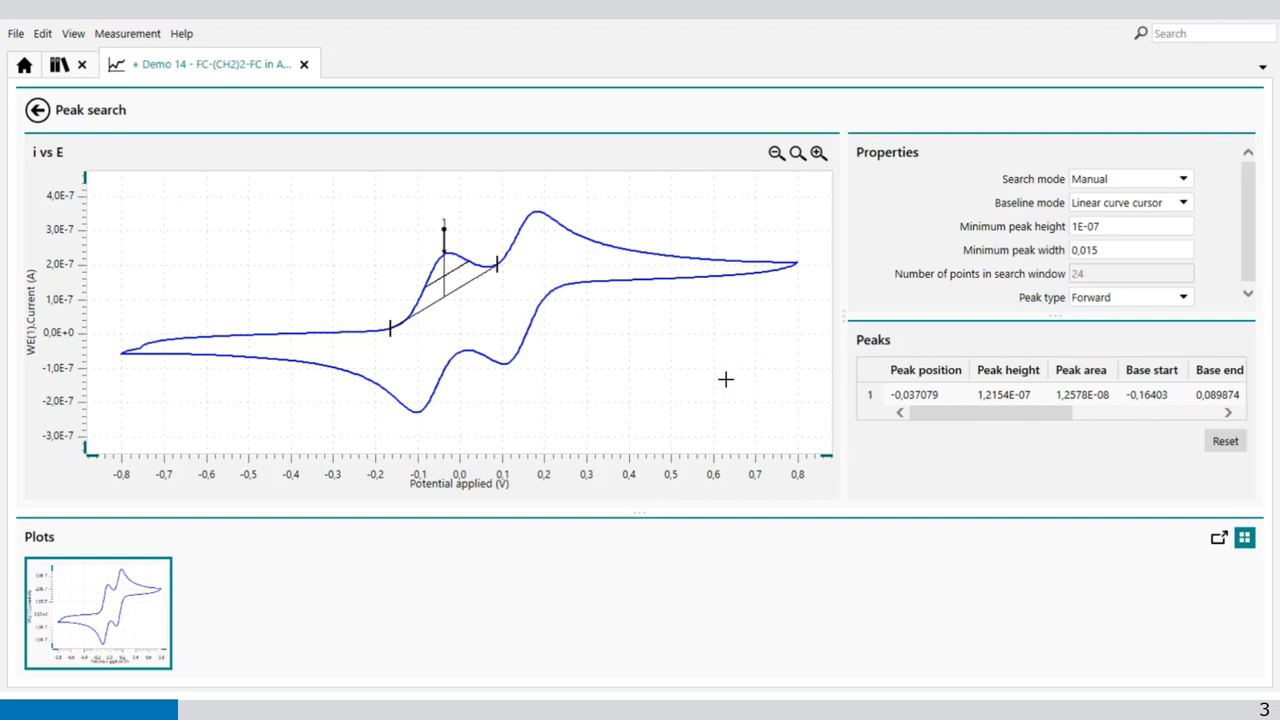
{"action": "left_click", "coordinate": [1222, 445]}
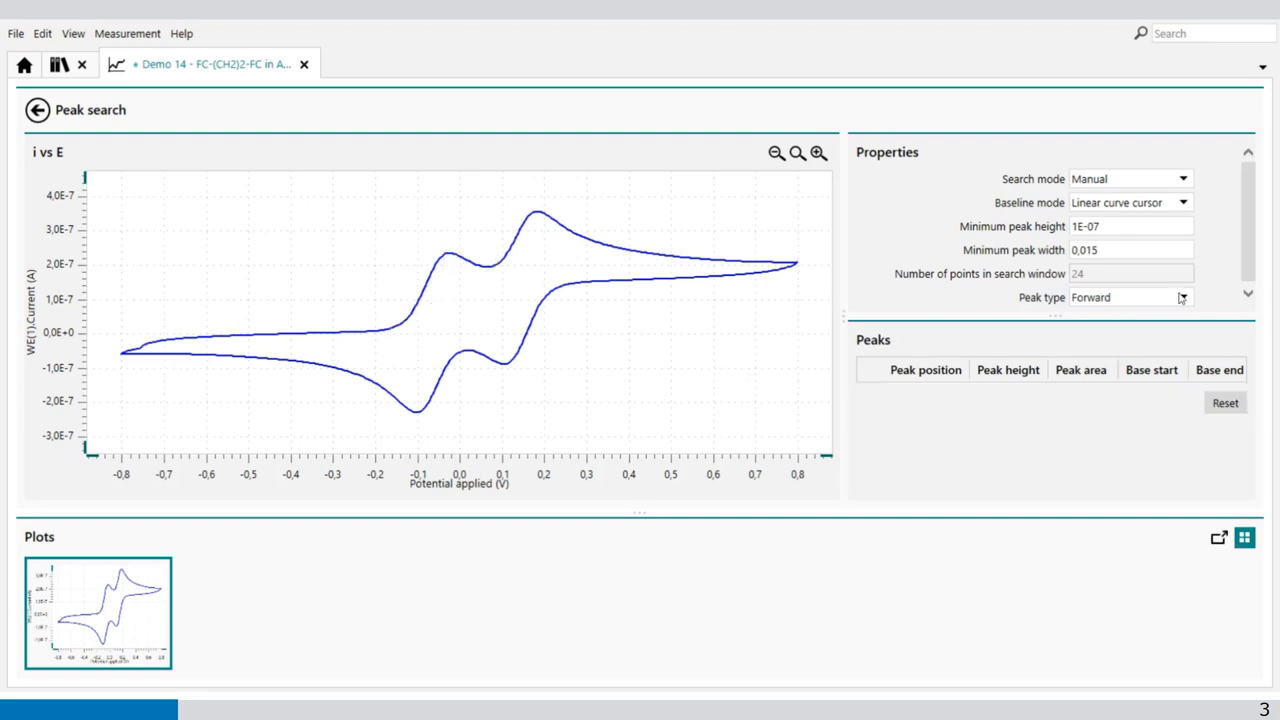
Step: Try a Linear free cursor baseline from about -0.15 V to 0.1 V, then reset it
{"action": "left_click", "coordinate": [1182, 205]}
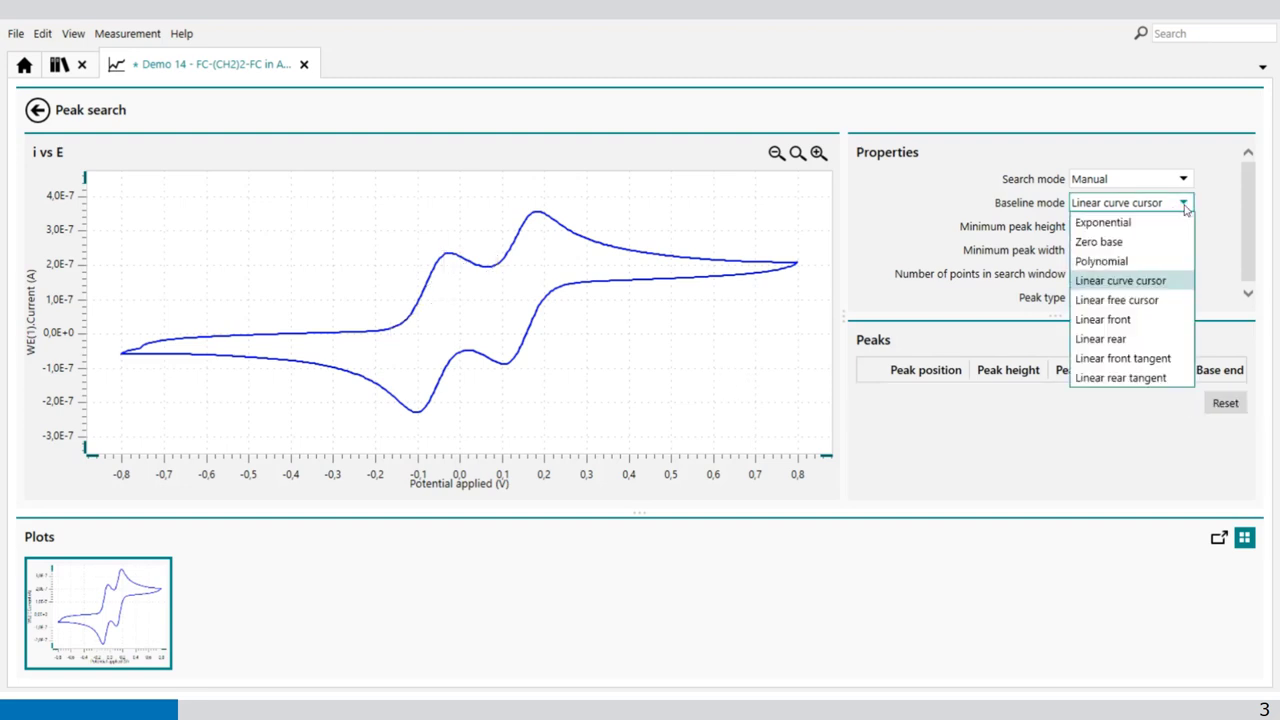
{"action": "left_click", "coordinate": [1138, 310]}
{"action": "left_click", "coordinate": [401, 341]}
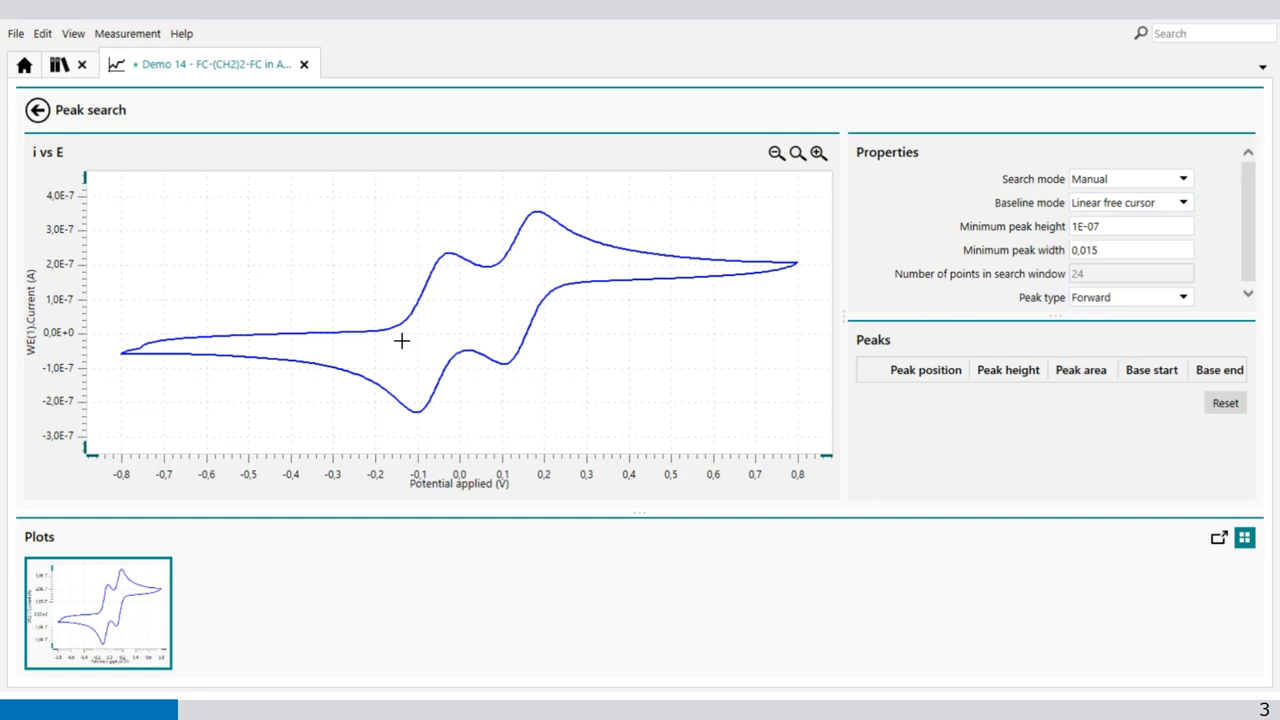
{"action": "left_click", "coordinate": [501, 311]}
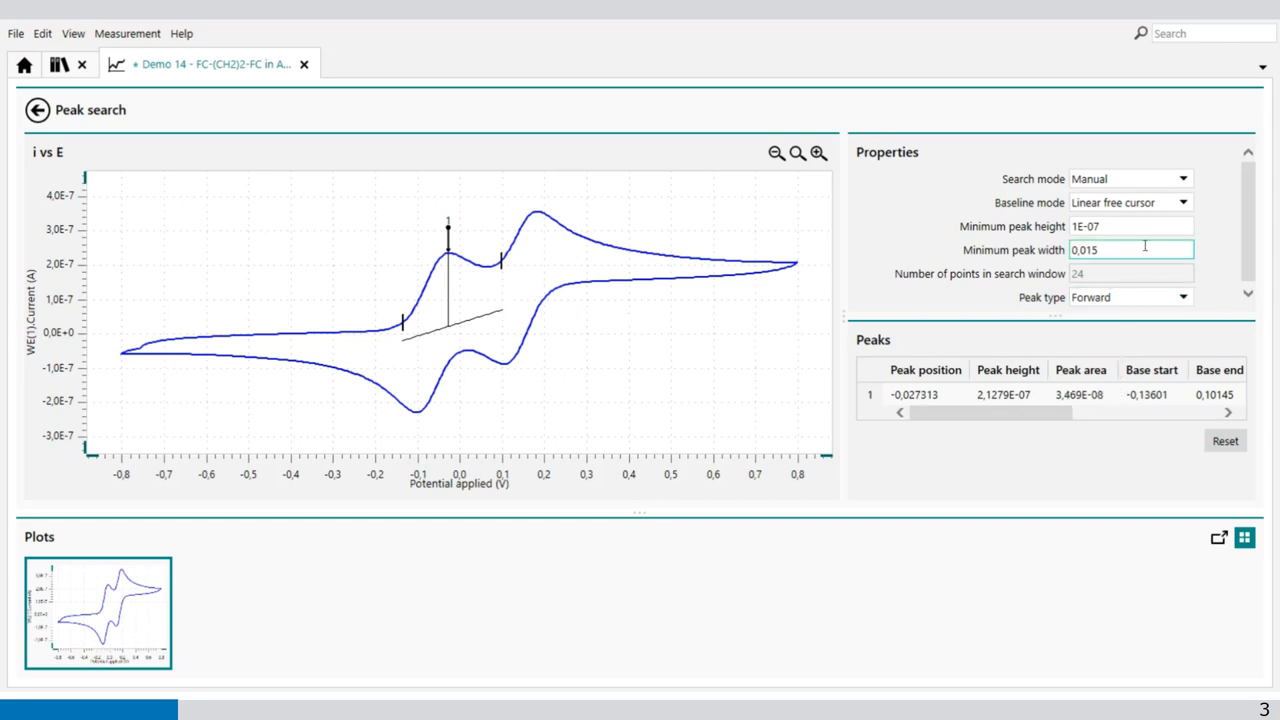
{"action": "left_click", "coordinate": [1183, 205]}
{"action": "left_click", "coordinate": [1183, 205]}
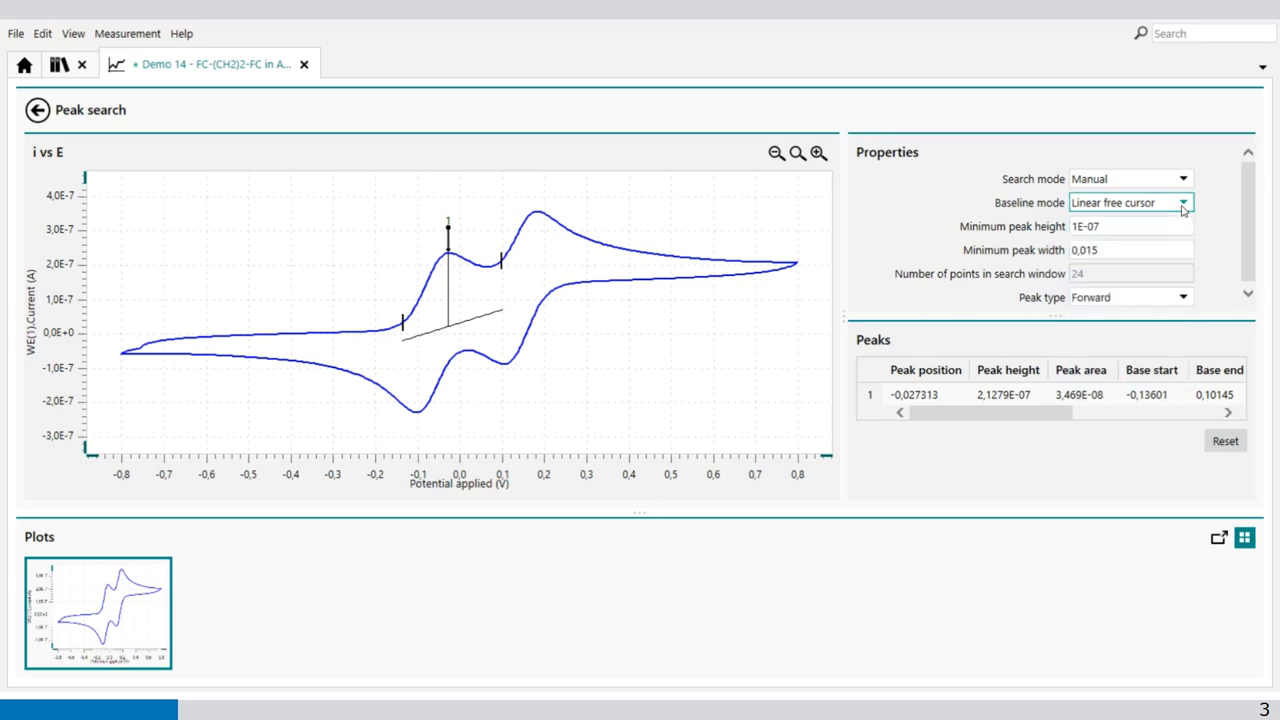
{"action": "left_click", "coordinate": [1225, 441]}
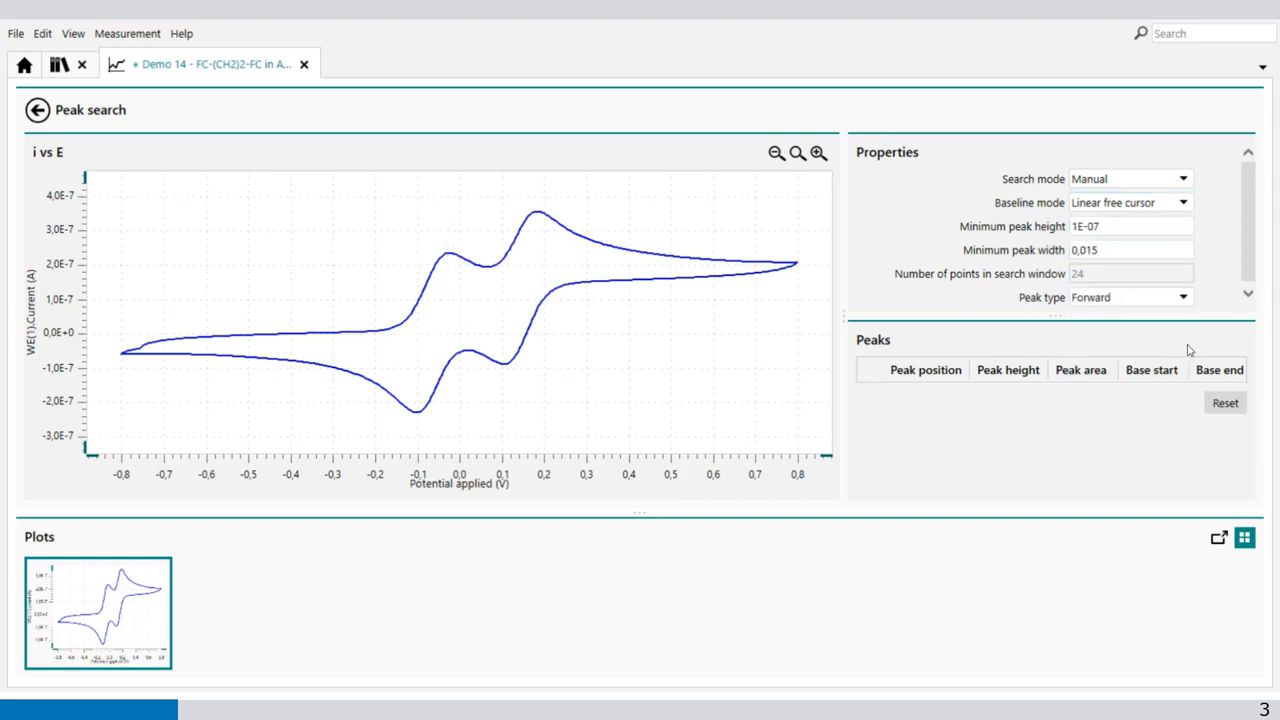
Step: Measure a peak with a Linear front baseline from -0.5 V to -0.3 V, then reset it
{"action": "left_click", "coordinate": [1180, 203]}
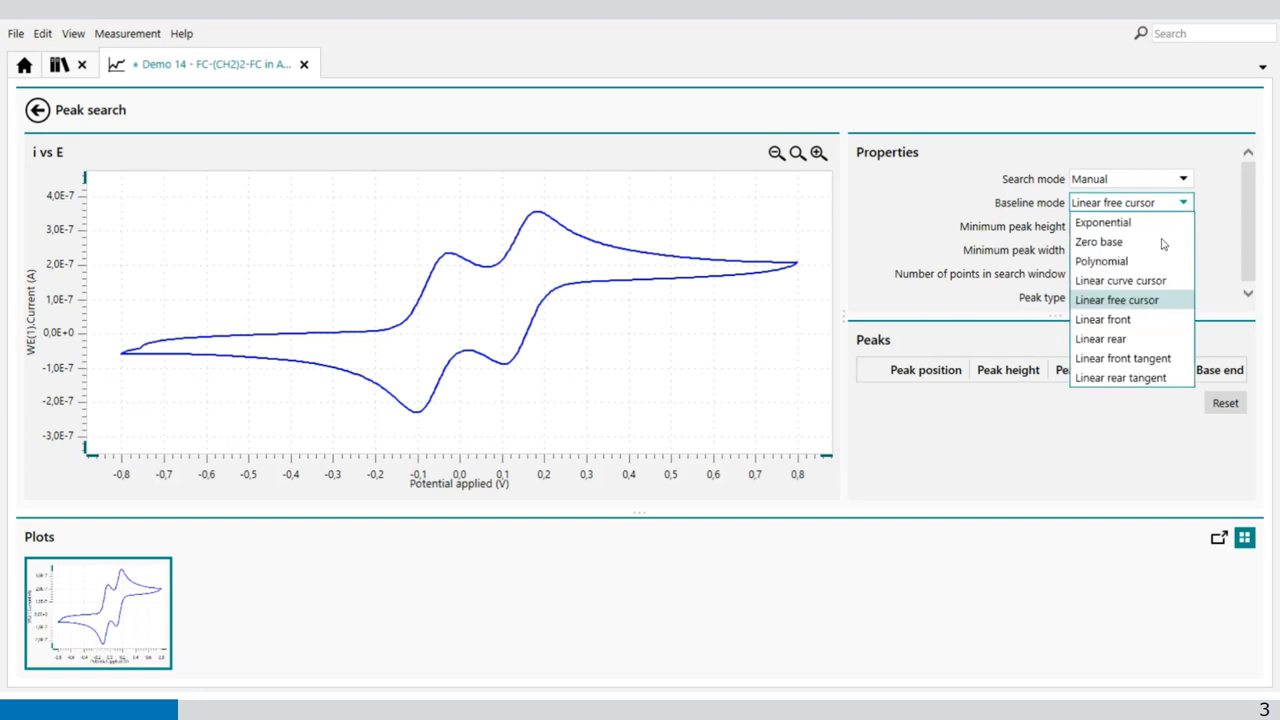
{"action": "left_click", "coordinate": [1118, 321]}
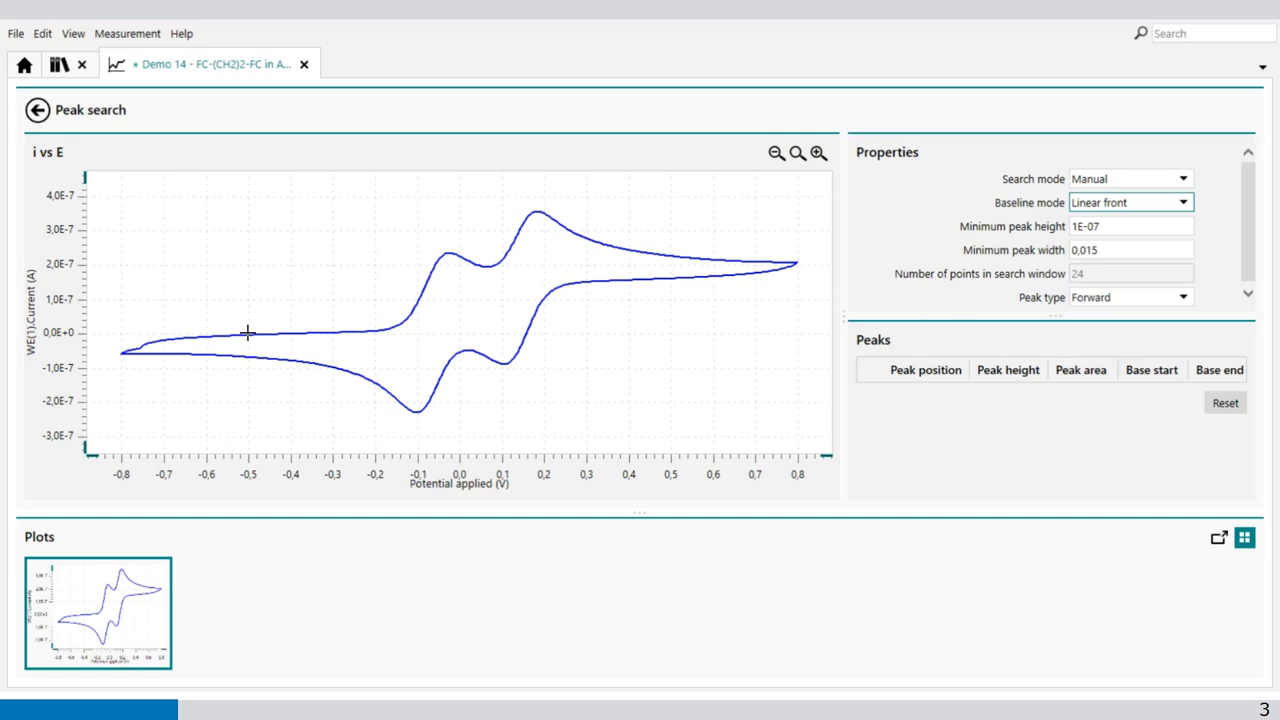
{"action": "left_click_drag", "start_coordinate": [247, 332], "coordinate": [334, 332]}
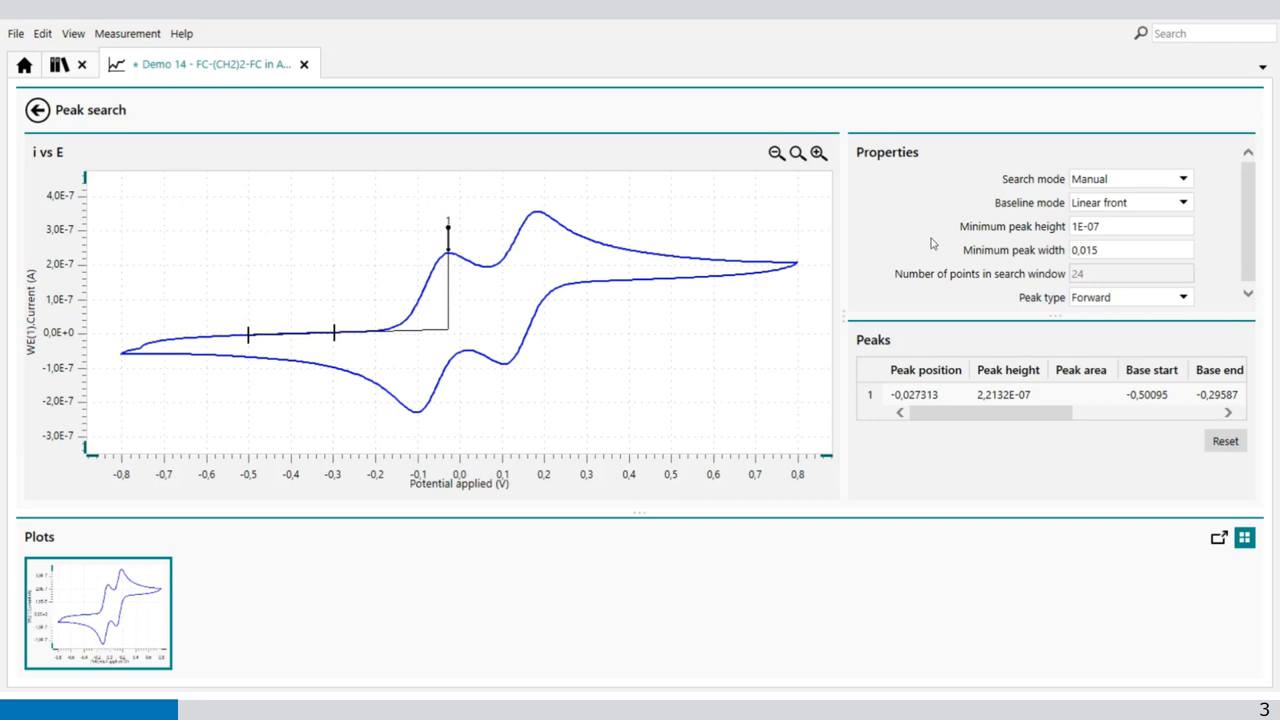
{"action": "left_click", "coordinate": [1225, 441]}
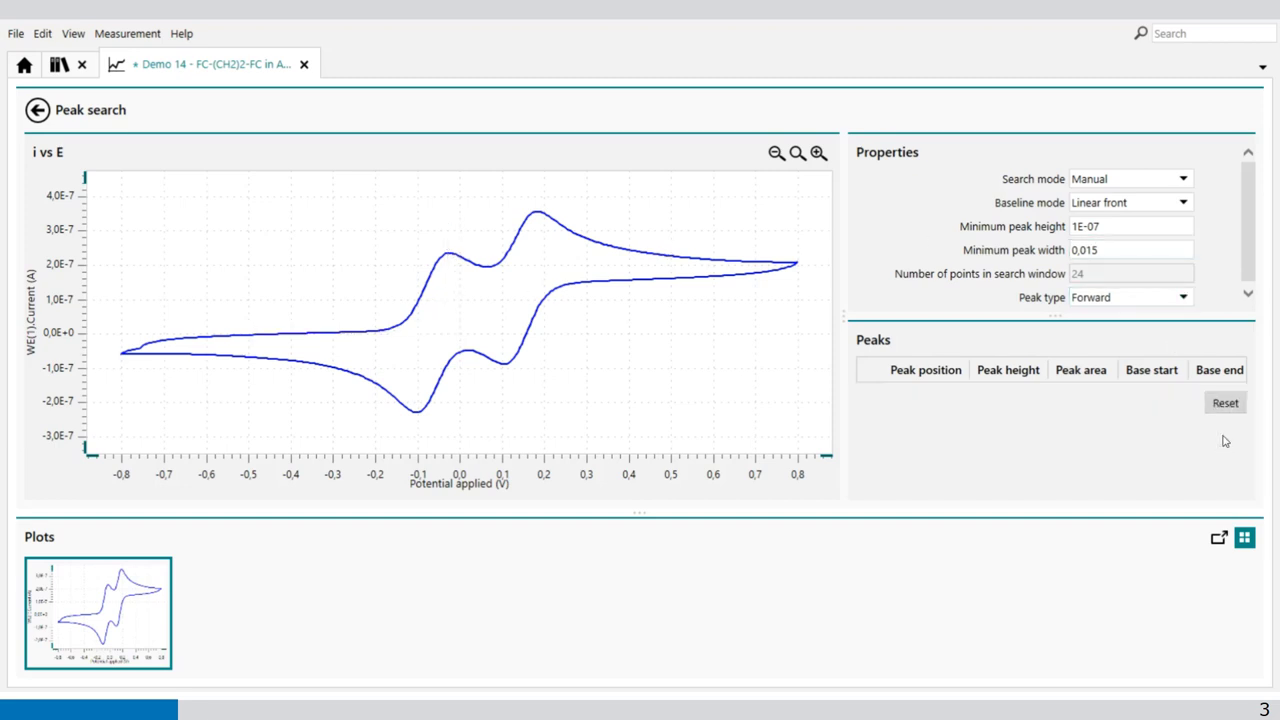
Step: Mark the reduction peak at 0,10941 V with a Linear rear baseline from 0.64 to 0.38 V
{"action": "left_click", "coordinate": [1182, 206]}
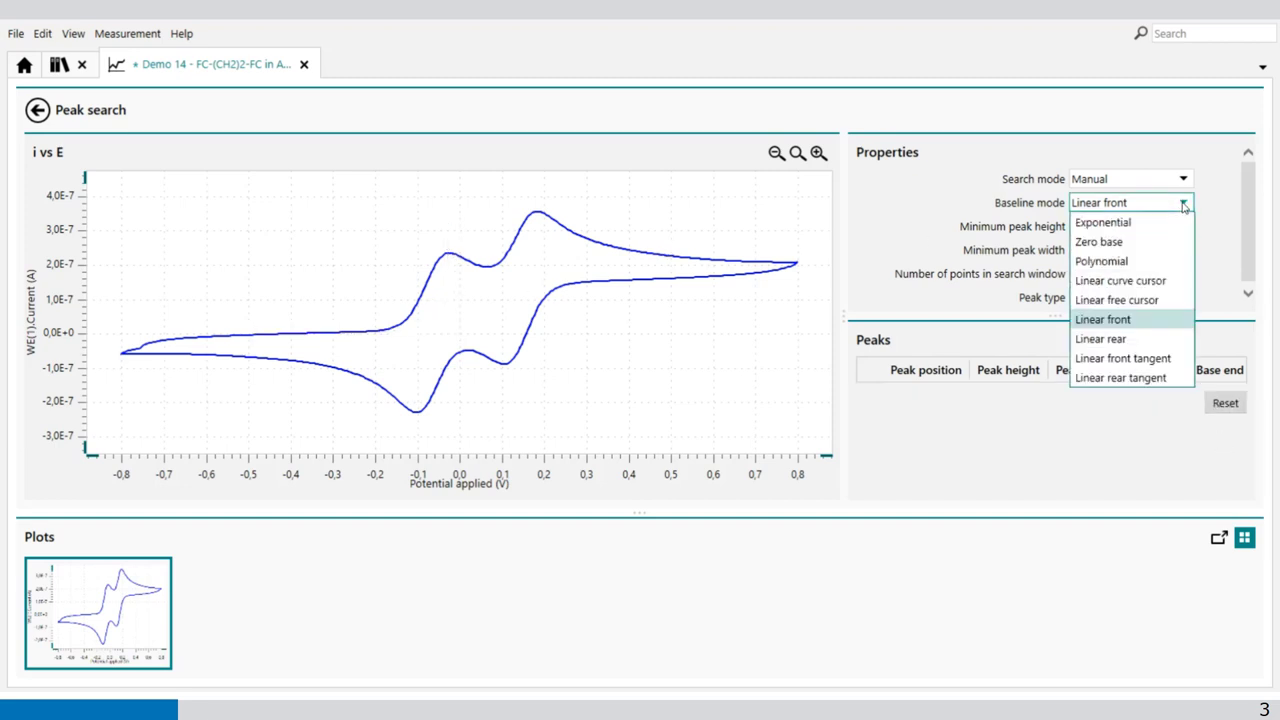
{"action": "left_click", "coordinate": [1145, 340]}
{"action": "left_click_drag", "start_coordinate": [730, 276], "coordinate": [619, 279]}
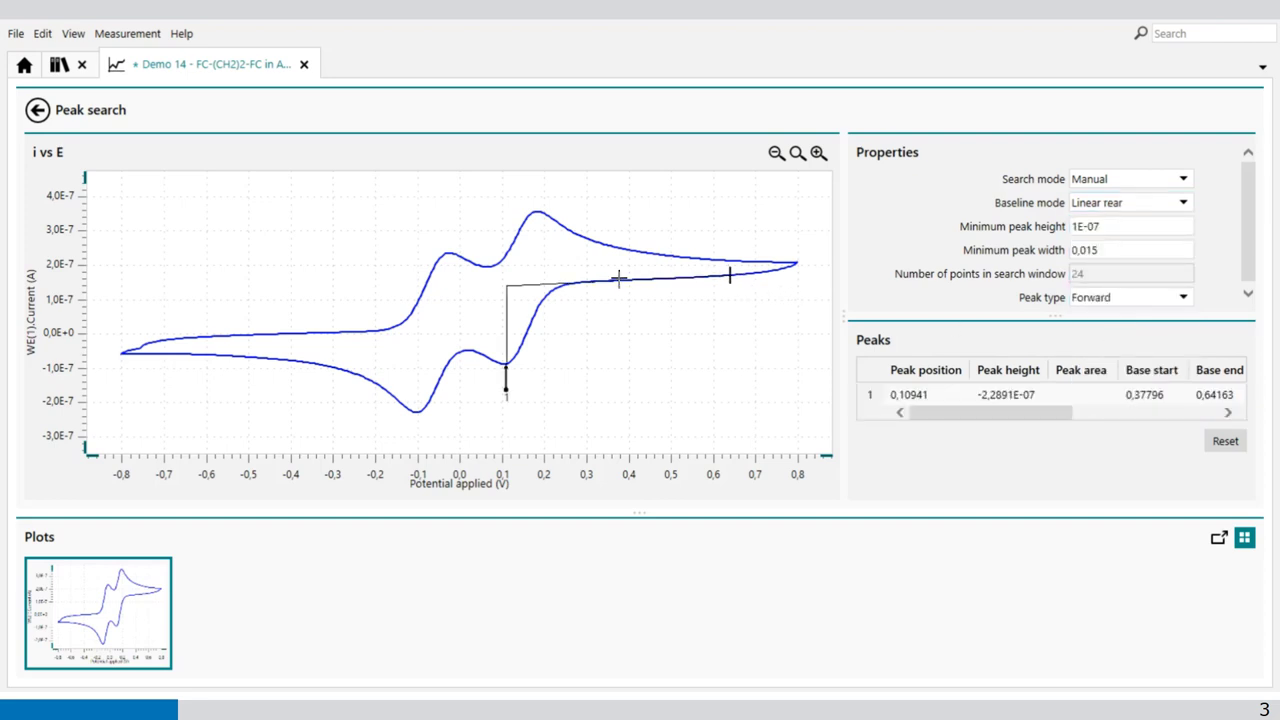
{"action": "left_click", "coordinate": [1181, 203]}
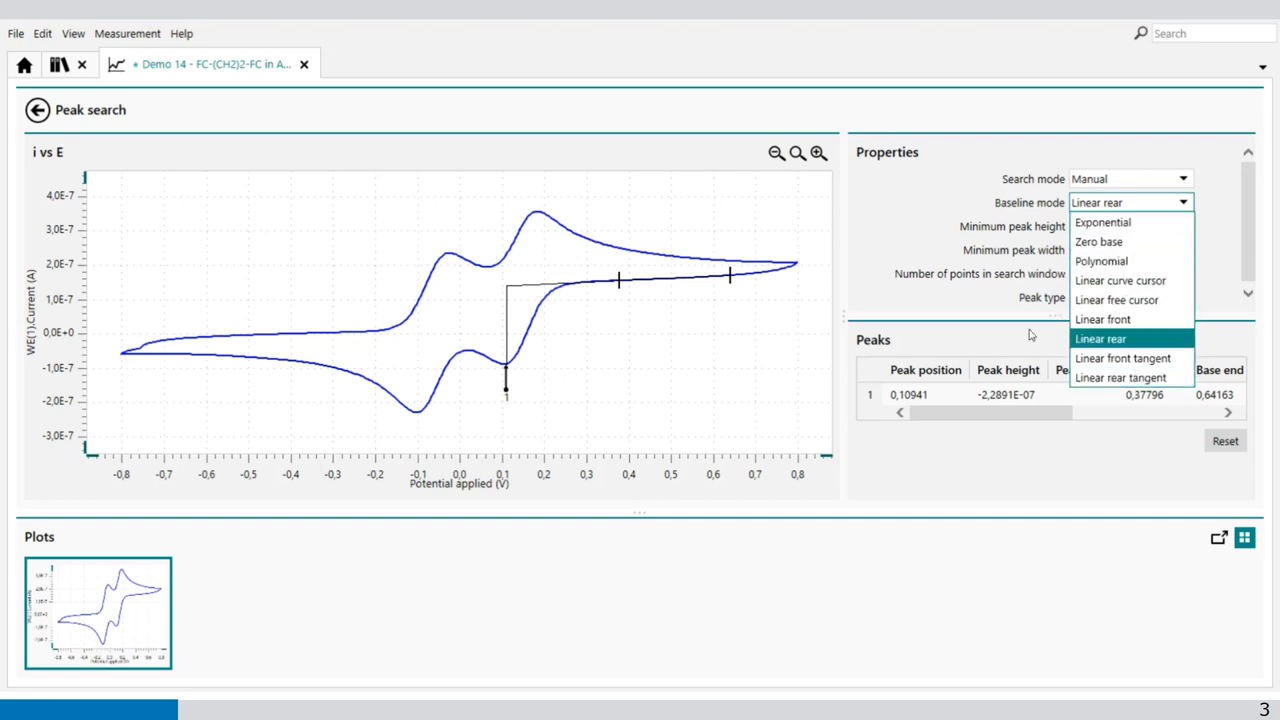
Step: Keep the Linear rear baseline and drag its start and end markers to about 0.34 V and 0.55 V
{"action": "left_click", "coordinate": [1178, 459]}
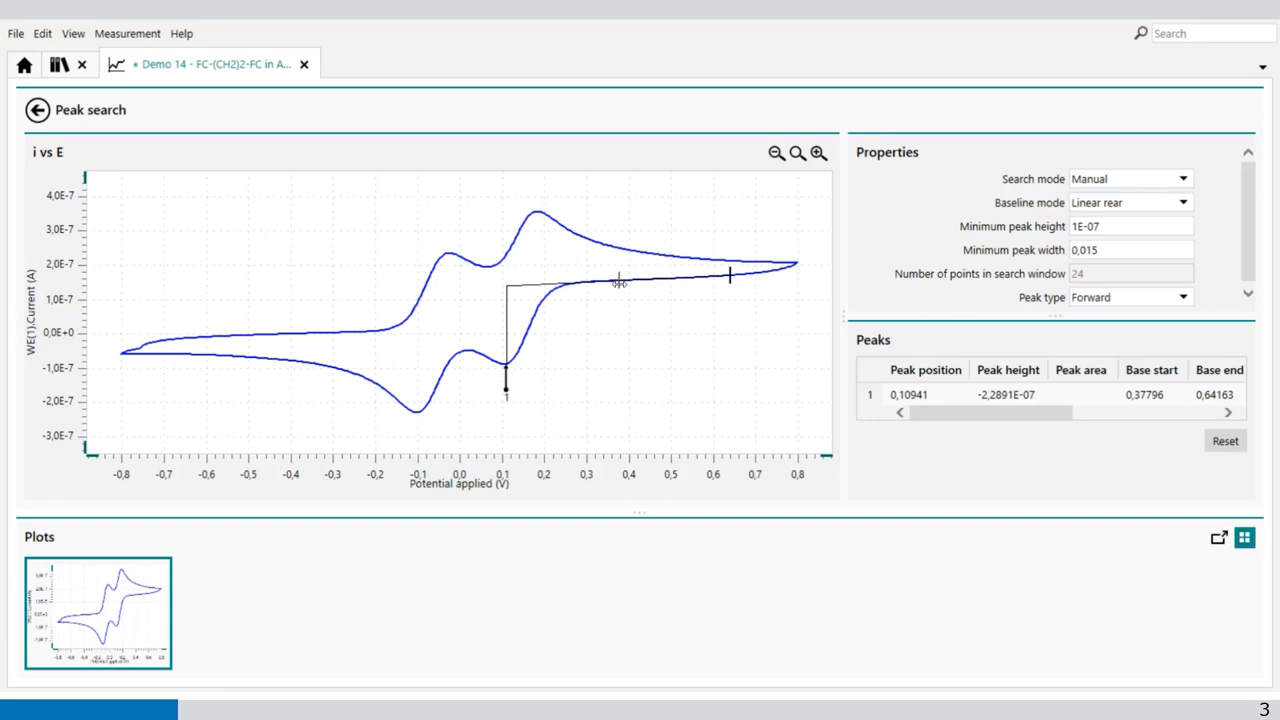
{"action": "mouse_move", "coordinate": [619, 283]}
{"action": "left_mouse_down"}
{"action": "mouse_move", "coordinate": [590, 297]}
{"action": "mouse_move", "coordinate": [642, 300]}
{"action": "mouse_move", "coordinate": [605, 304]}
{"action": "left_mouse_up"}
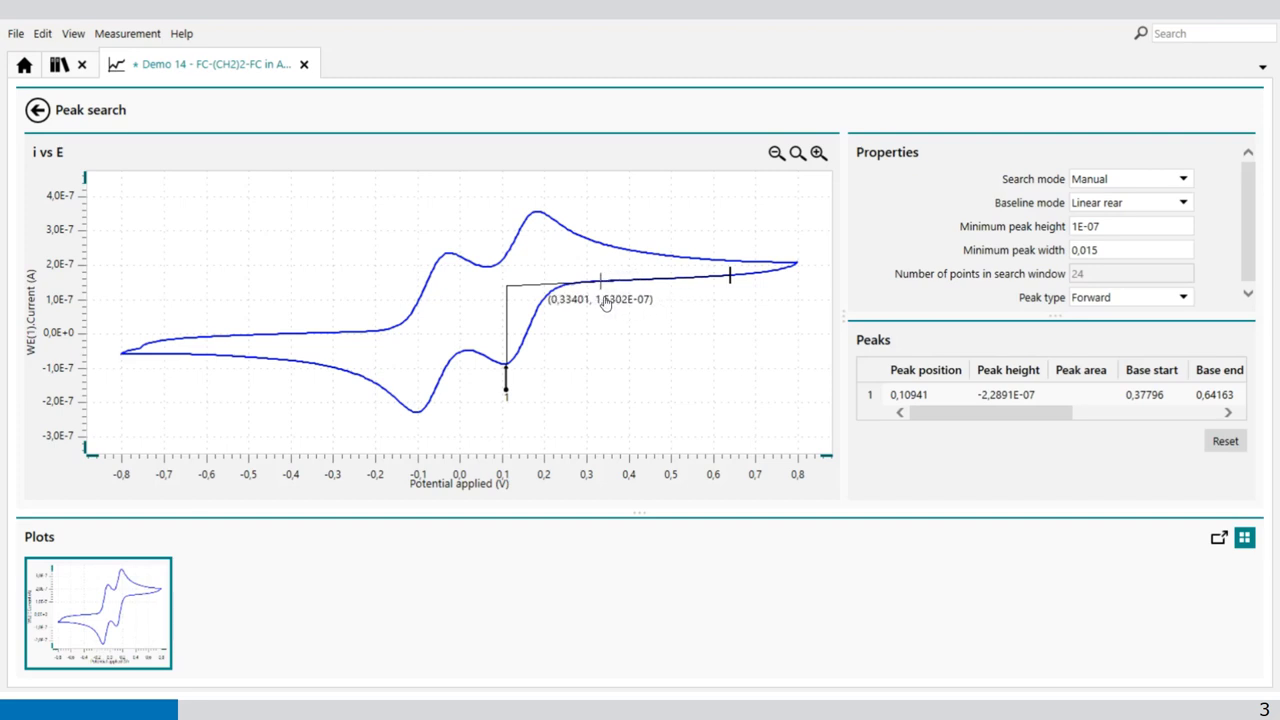
{"action": "mouse_move", "coordinate": [604, 304]}
{"action": "left_mouse_down"}
{"action": "mouse_move", "coordinate": [637, 282]}
{"action": "mouse_move", "coordinate": [690, 278]}
{"action": "left_mouse_up"}
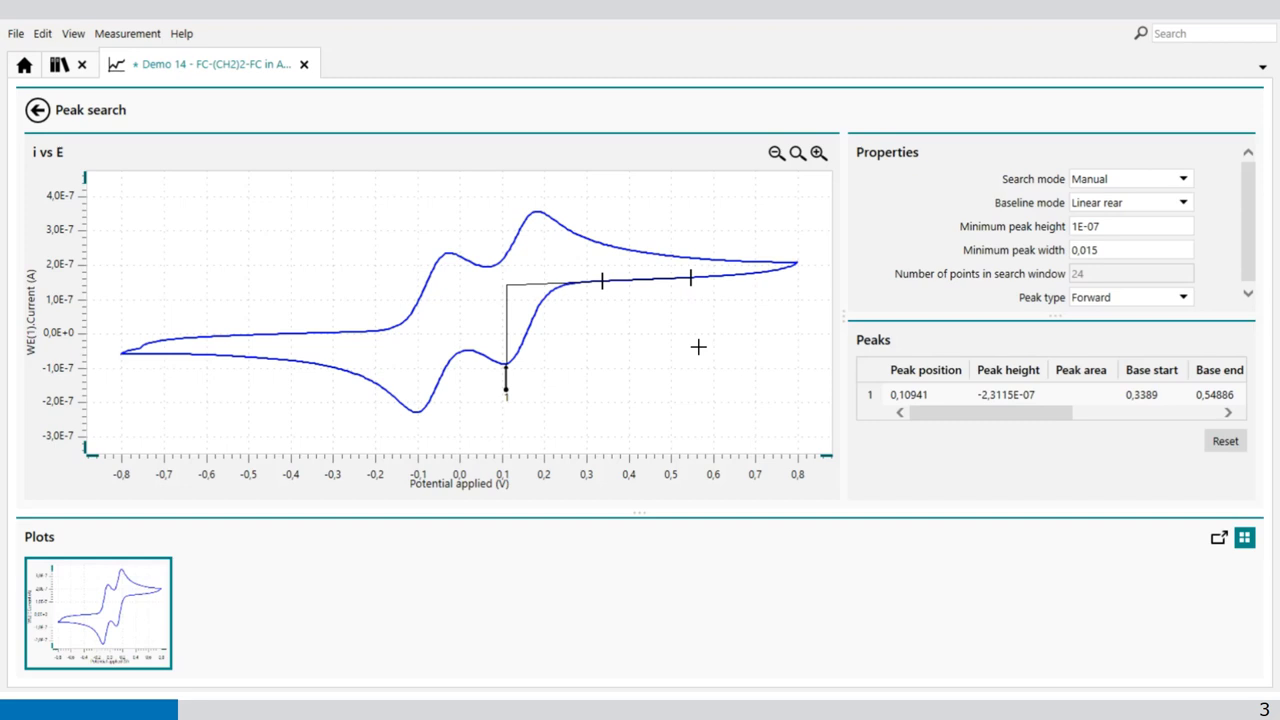